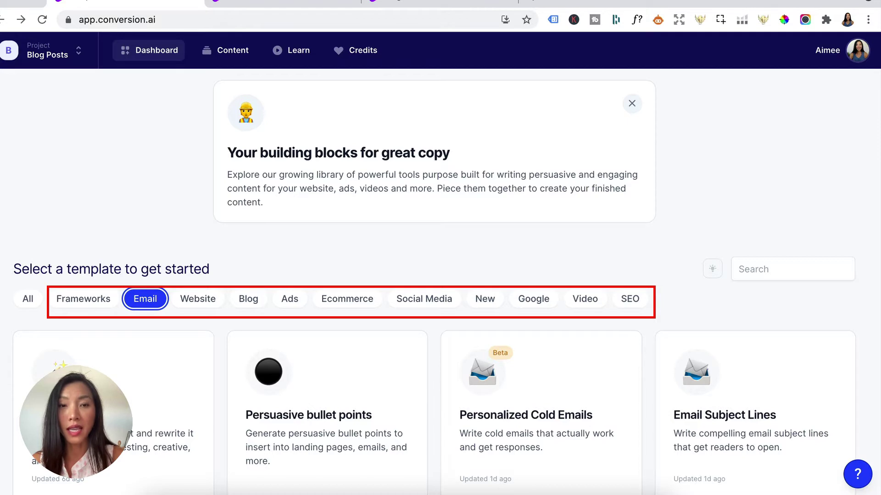
- Browse the templates offered in the Email, Website, Blog, Ads, Ecommerce, Social Media, New, Google, Video and SEO categories
{"action": "scroll", "coordinate": [359, 409], "scroll_direction": "down", "scroll_amount": 3}
{"action": "scroll", "coordinate": [359, 409], "scroll_direction": "up", "scroll_amount": 3}
{"action": "scroll", "coordinate": [359, 409], "scroll_direction": "down", "scroll_amount": 4}
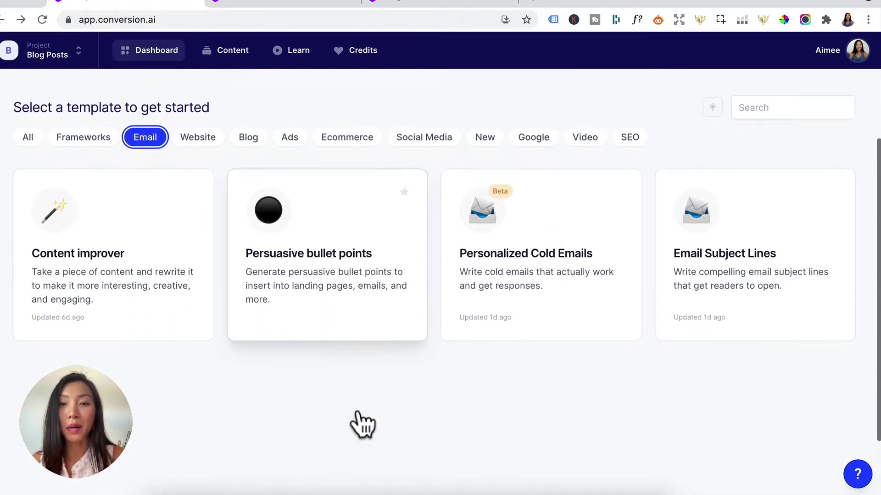
{"action": "left_click", "coordinate": [196, 138]}
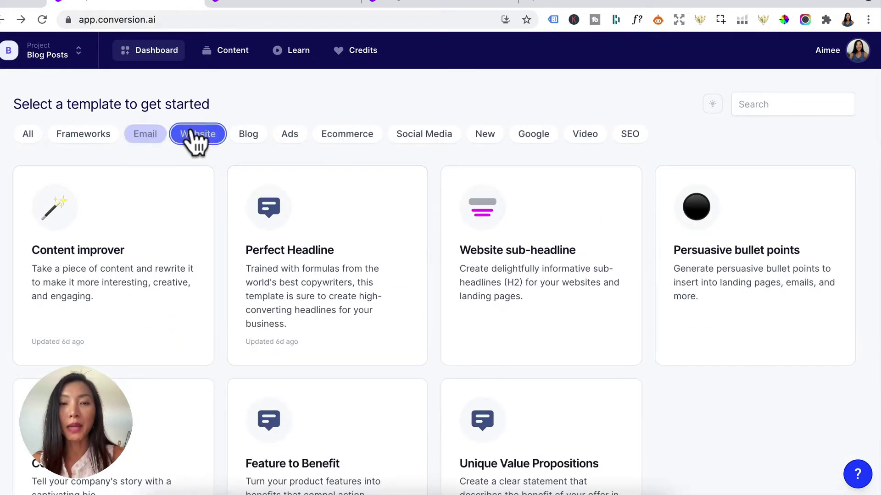
{"action": "left_click", "coordinate": [248, 137]}
{"action": "left_click", "coordinate": [294, 138]}
{"action": "left_click", "coordinate": [354, 140]}
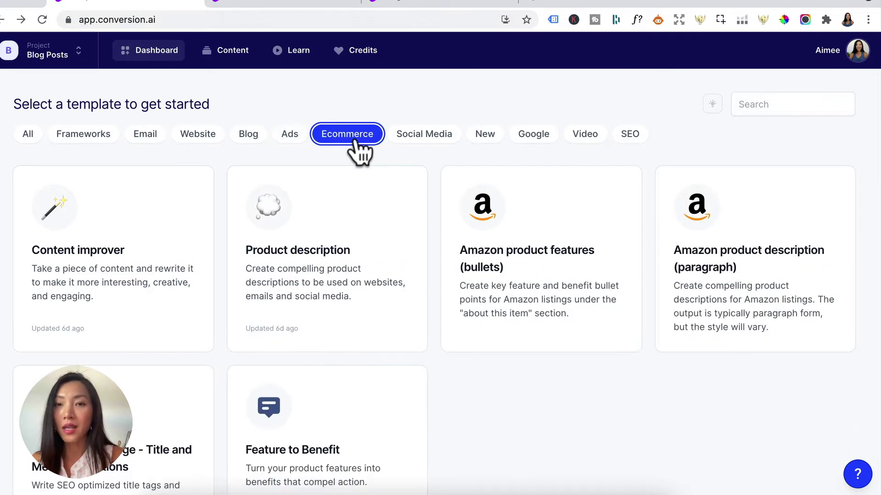
{"action": "left_click", "coordinate": [424, 134]}
{"action": "scroll", "coordinate": [482, 275], "scroll_direction": "down", "scroll_amount": 2}
{"action": "scroll", "coordinate": [493, 250], "scroll_direction": "up", "scroll_amount": 2}
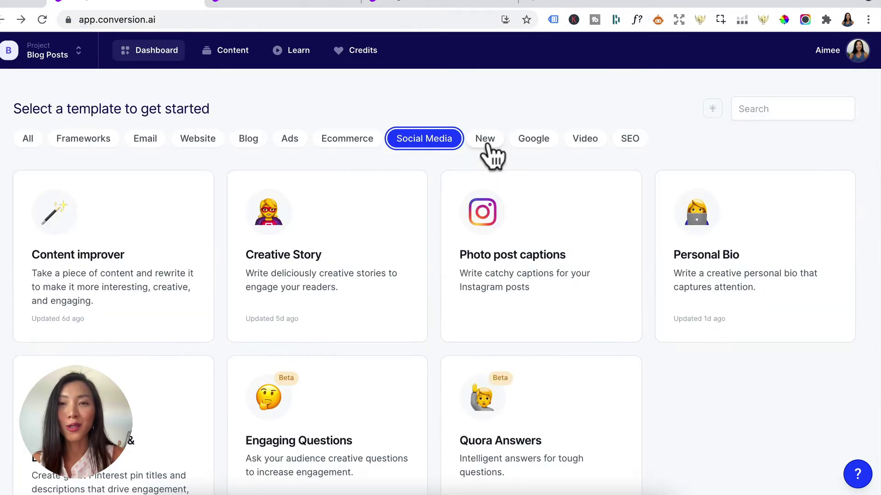
{"action": "left_click", "coordinate": [485, 139]}
{"action": "left_click", "coordinate": [532, 139]}
{"action": "left_click", "coordinate": [584, 138]}
{"action": "scroll", "coordinate": [483, 247], "scroll_direction": "up", "scroll_amount": 1}
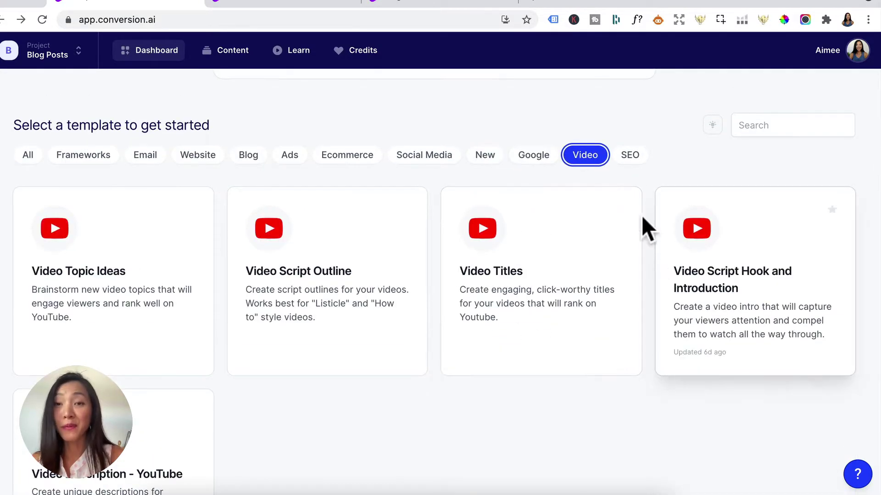
{"action": "left_click", "coordinate": [630, 158]}
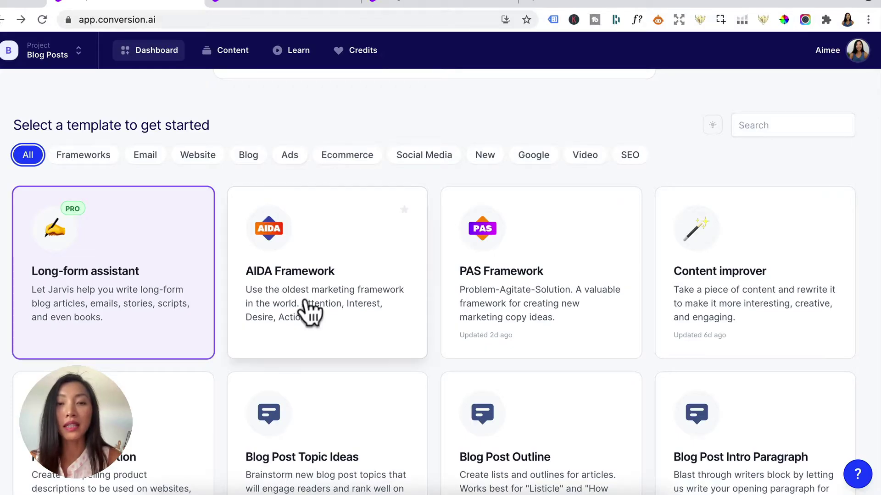
- Generate two AIDA Framework outputs for "Photoshoot Diet", a women's weight loss diet for a special occasion, with tone of voice "wonder woman"
{"action": "left_click", "coordinate": [306, 302]}
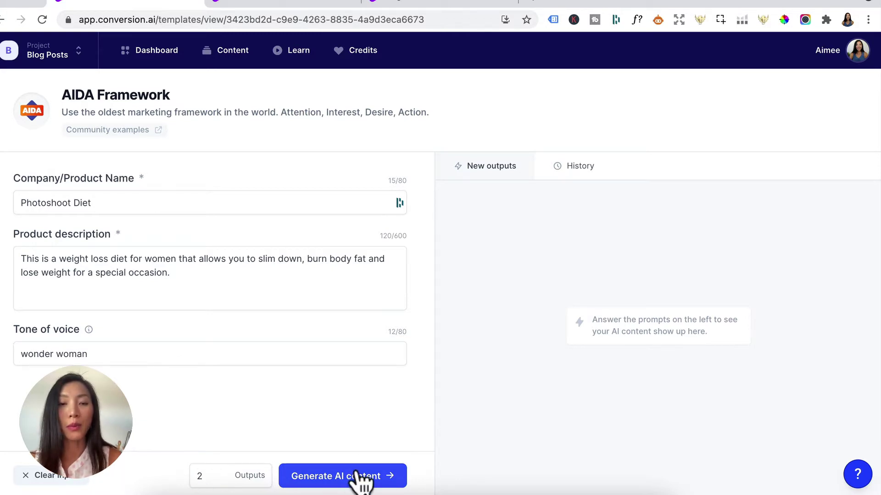
{"action": "left_click", "coordinate": [346, 481]}
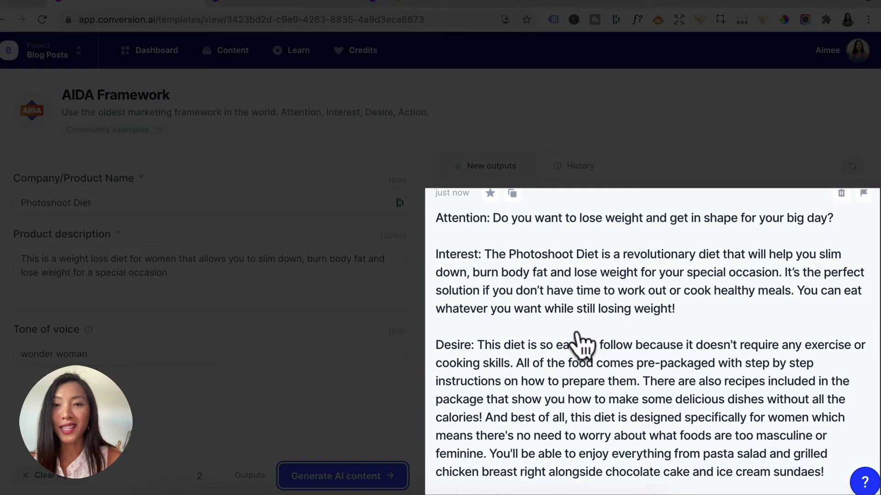
- Read both generated AIDA outputs through their Attention, Interest, Desire and Action sections
{"action": "scroll", "coordinate": [582, 337], "scroll_direction": "down", "scroll_amount": 1}
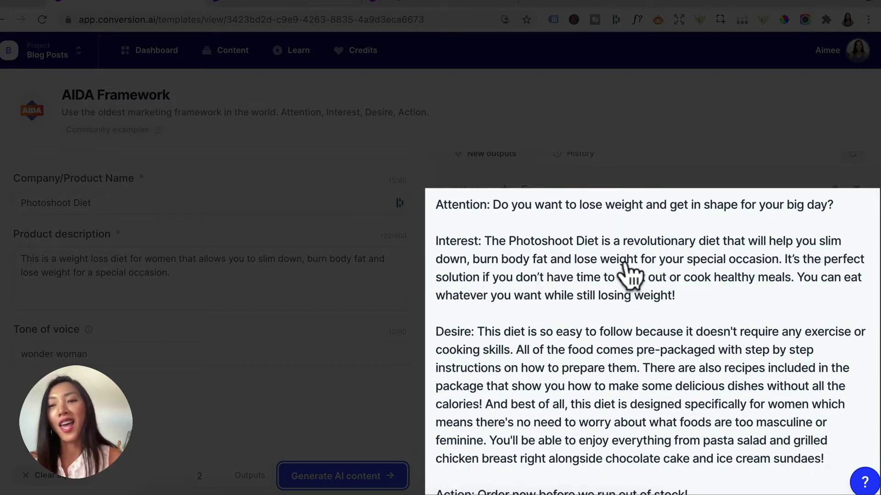
{"action": "scroll", "coordinate": [695, 312], "scroll_direction": "down", "scroll_amount": 1}
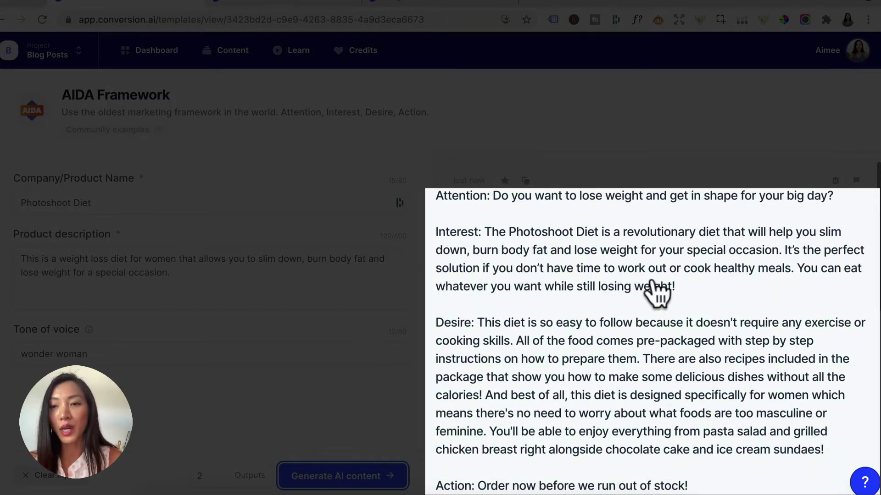
{"action": "scroll", "coordinate": [743, 349], "scroll_direction": "down", "scroll_amount": 1}
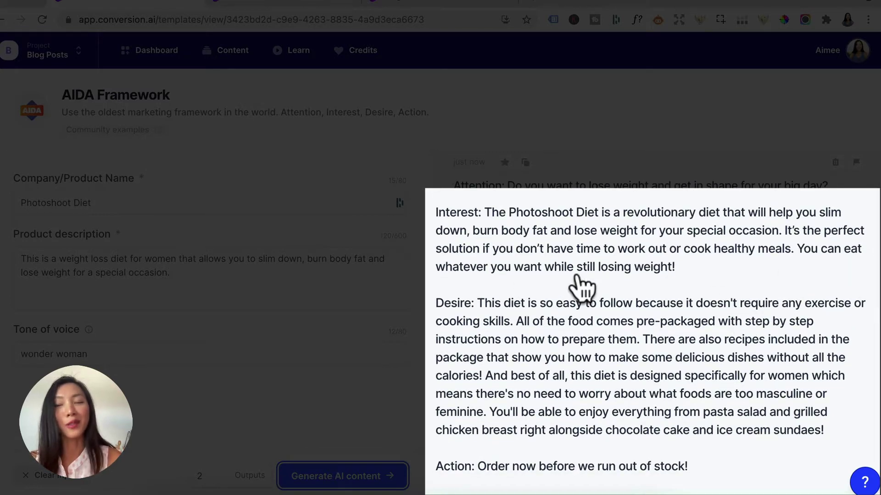
{"action": "scroll", "coordinate": [582, 288], "scroll_direction": "down", "scroll_amount": 3}
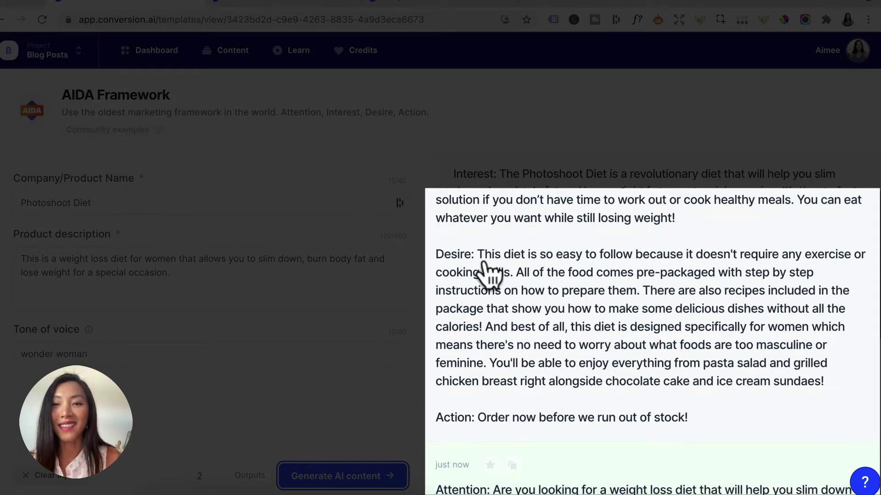
{"action": "scroll", "coordinate": [569, 278], "scroll_direction": "down", "scroll_amount": 2}
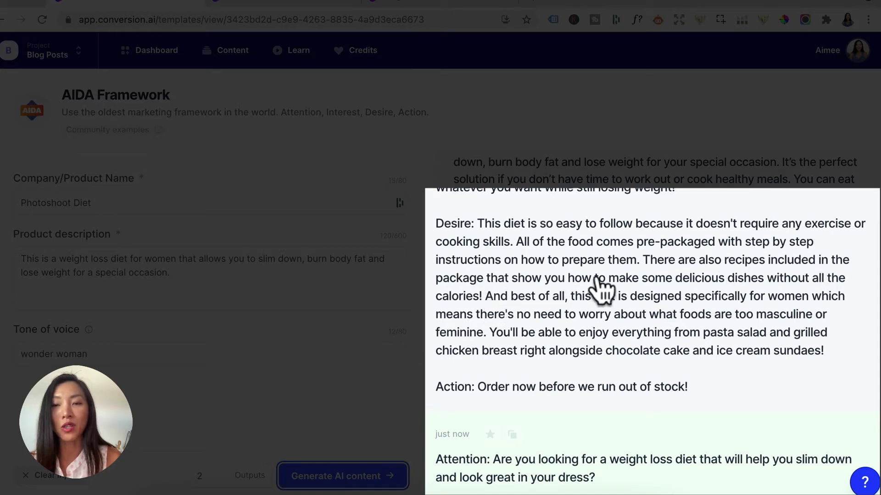
{"action": "scroll", "coordinate": [601, 287], "scroll_direction": "up", "scroll_amount": 4}
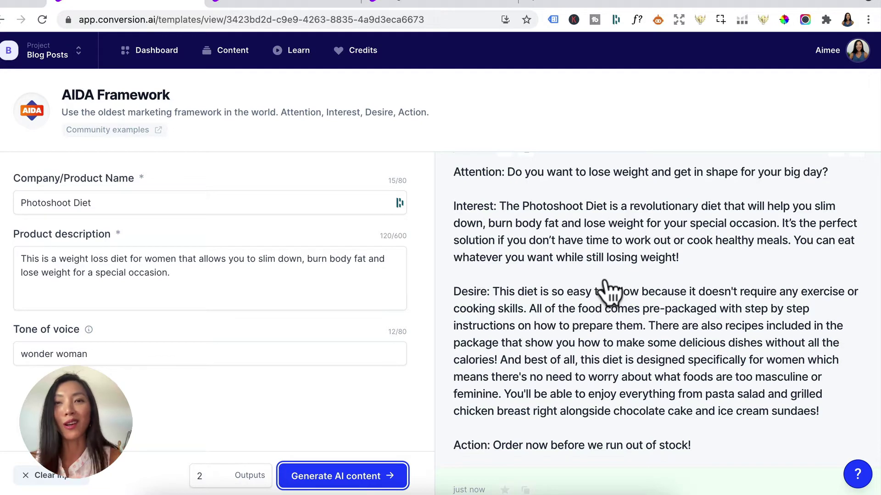
{"action": "scroll", "coordinate": [610, 289], "scroll_direction": "down", "scroll_amount": 2}
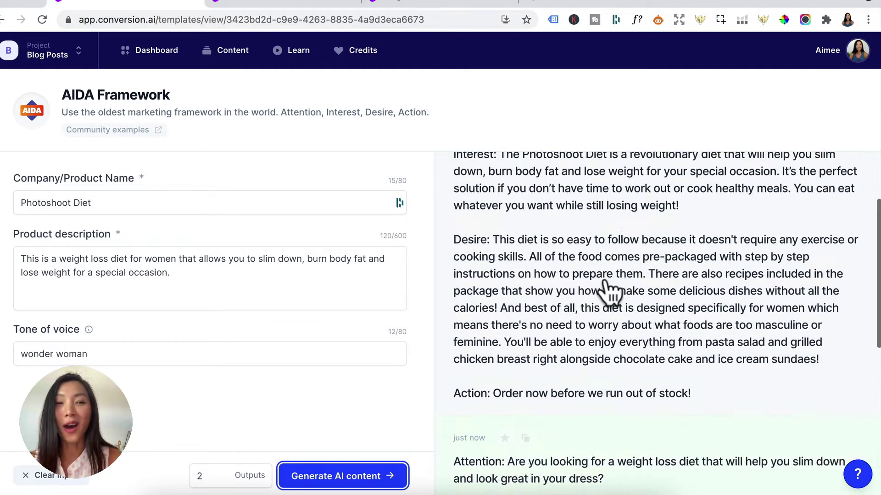
{"action": "scroll", "coordinate": [610, 291], "scroll_direction": "up", "scroll_amount": 3}
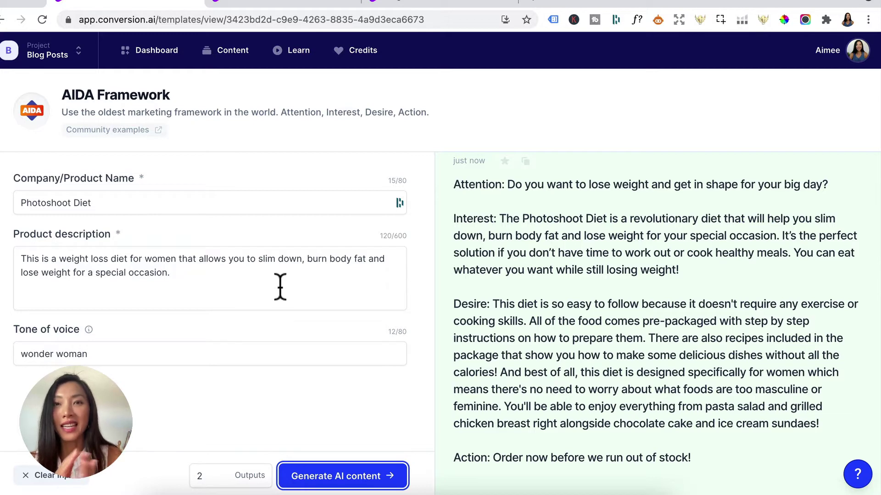
{"action": "scroll", "coordinate": [541, 266], "scroll_direction": "down", "scroll_amount": 5}
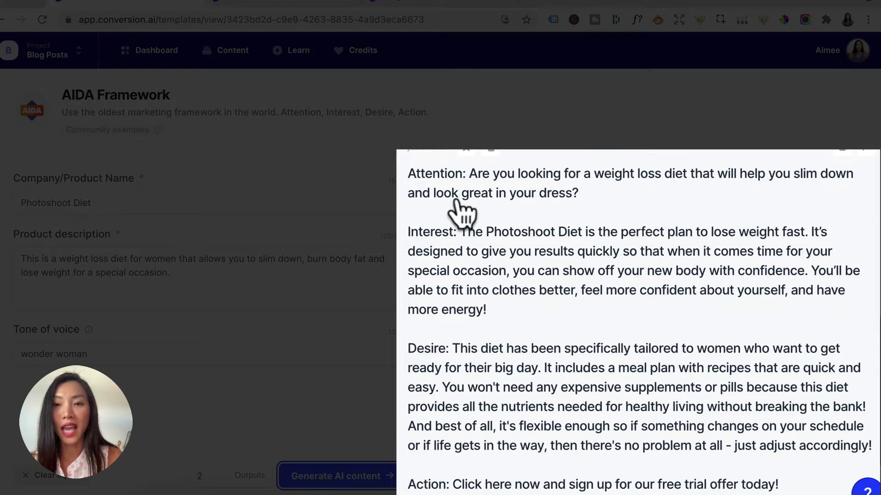
{"action": "scroll", "coordinate": [614, 320], "scroll_direction": "down", "scroll_amount": 1}
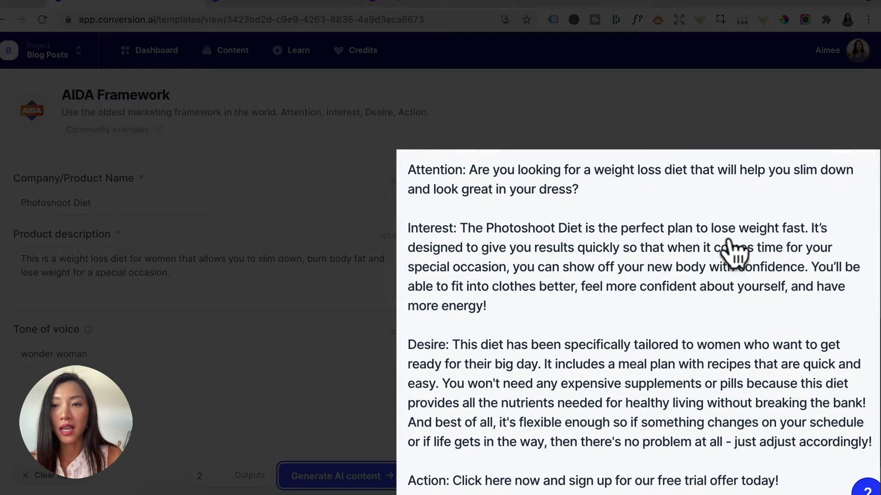
{"action": "scroll", "coordinate": [566, 422], "scroll_direction": "down", "scroll_amount": 1}
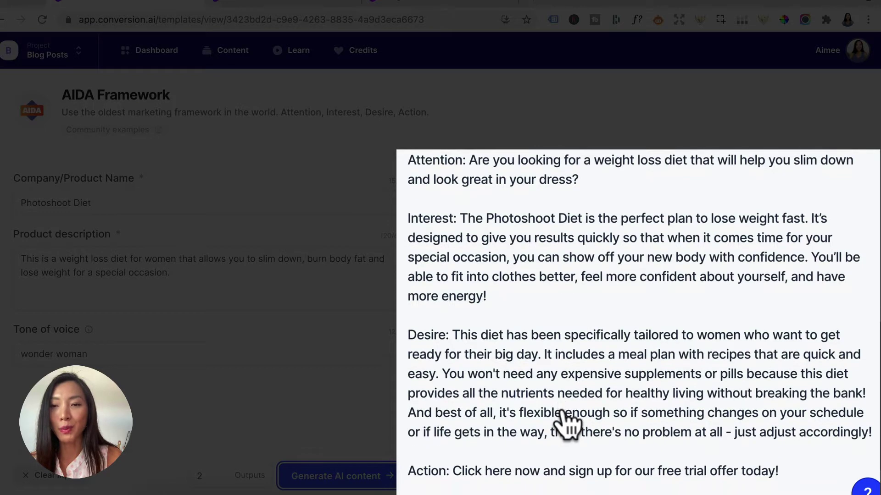
{"action": "scroll", "coordinate": [594, 412], "scroll_direction": "down", "scroll_amount": 1}
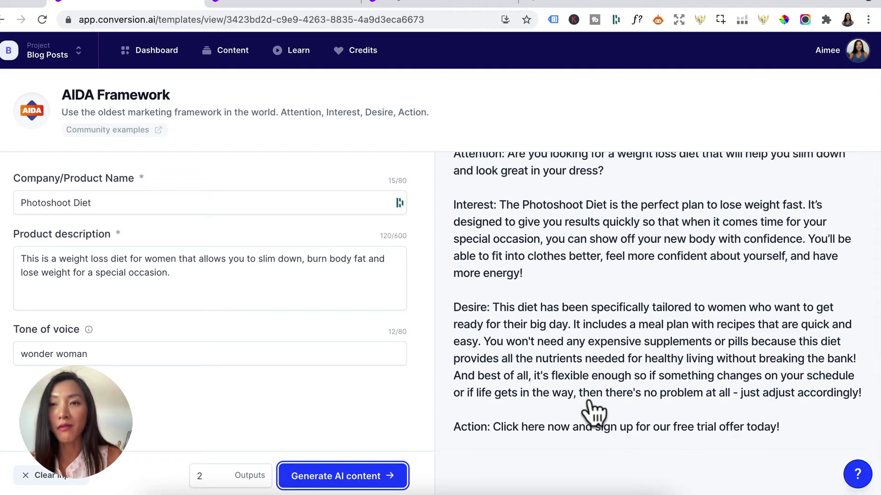
{"action": "scroll", "coordinate": [594, 413], "scroll_direction": "down", "scroll_amount": 1}
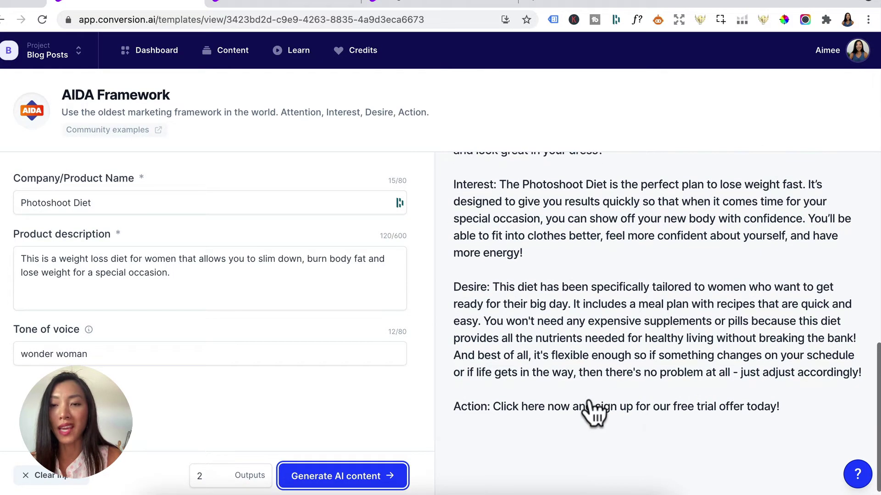
- Add the second AIDA output, about looking great in your dress, to the favorites
{"action": "scroll", "coordinate": [594, 413], "scroll_direction": "up", "scroll_amount": 3}
{"action": "scroll", "coordinate": [594, 412], "scroll_direction": "up", "scroll_amount": 3}
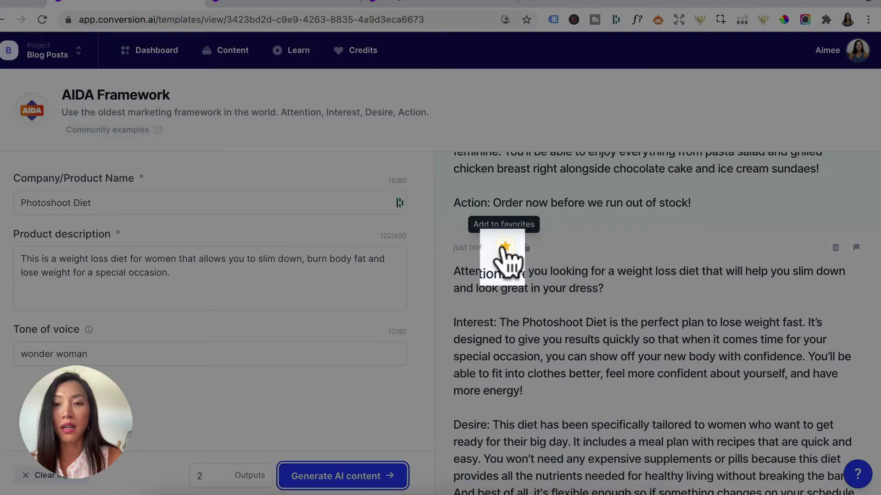
{"action": "left_click", "coordinate": [505, 248]}
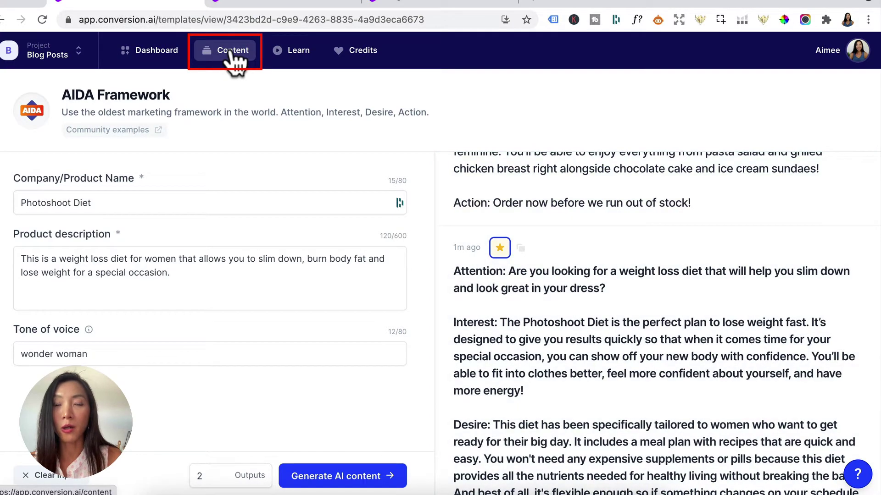
- Flag the first AIDA output as bad content with the message "not targeted to product" and move it to trash
{"action": "scroll", "coordinate": [590, 334], "scroll_direction": "down", "scroll_amount": 1}
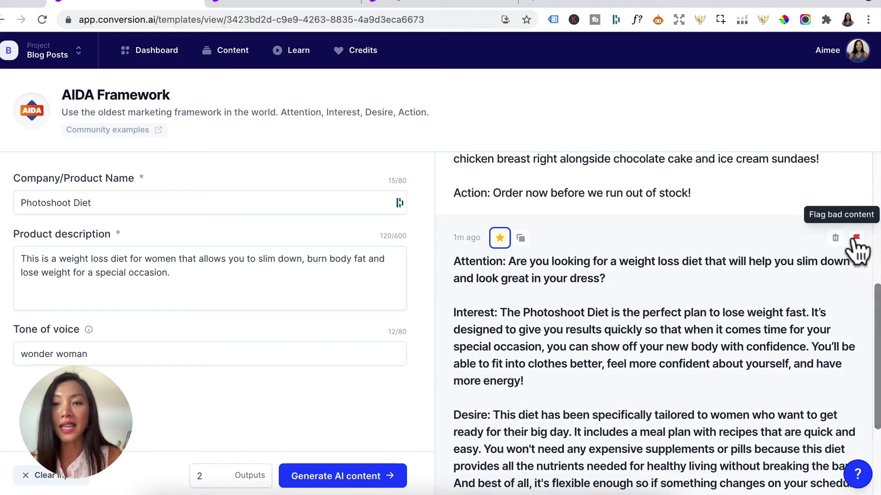
{"action": "scroll", "coordinate": [855, 229], "scroll_direction": "up", "scroll_amount": 7}
{"action": "left_click", "coordinate": [856, 202]}
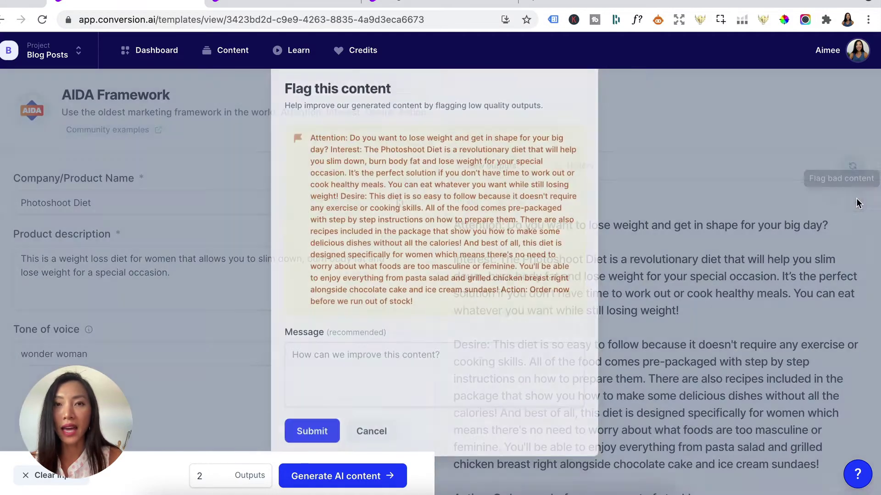
{"action": "left_click", "coordinate": [364, 370]}
{"action": "type", "text": "not targeted to product"}
{"action": "left_click", "coordinate": [317, 438]}
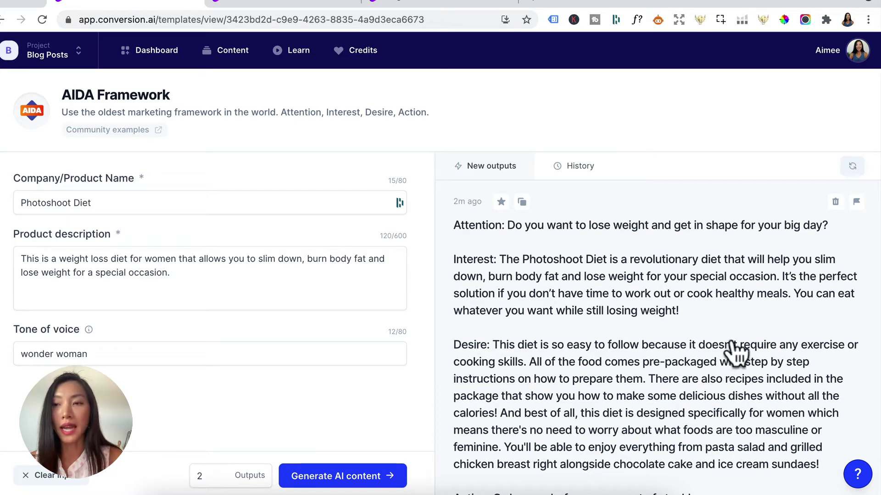
{"action": "left_click", "coordinate": [835, 202]}
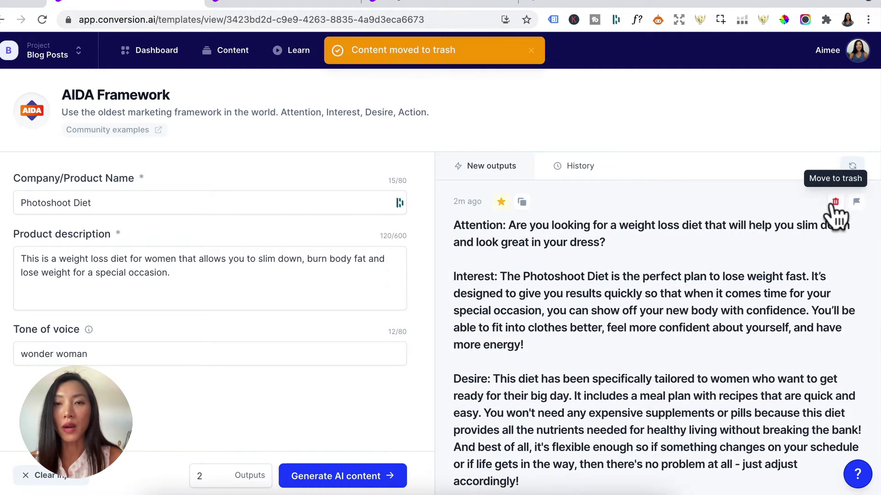
- Generate two PAS Framework outputs for "Photoshoot diet", a women's weight loss diet for a special occasion, with tone of voice "agitate"
{"action": "left_click", "coordinate": [150, 54]}
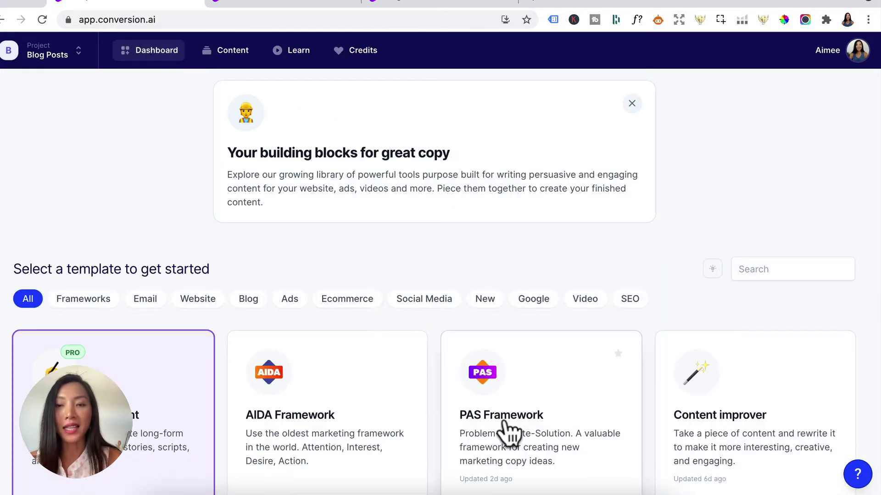
{"action": "left_click", "coordinate": [534, 431]}
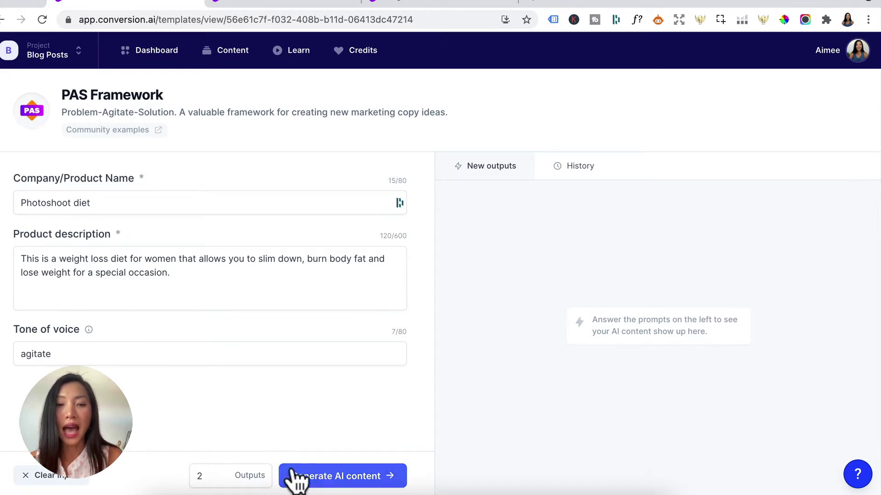
{"action": "left_click", "coordinate": [325, 475]}
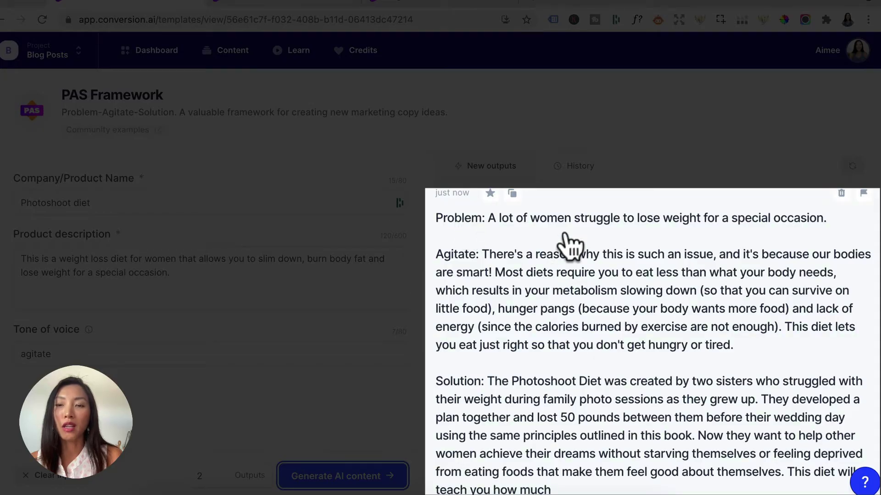
- Add the first PAS output to the favorites and return to the template dashboard
{"action": "scroll", "coordinate": [611, 344], "scroll_direction": "down", "scroll_amount": 1}
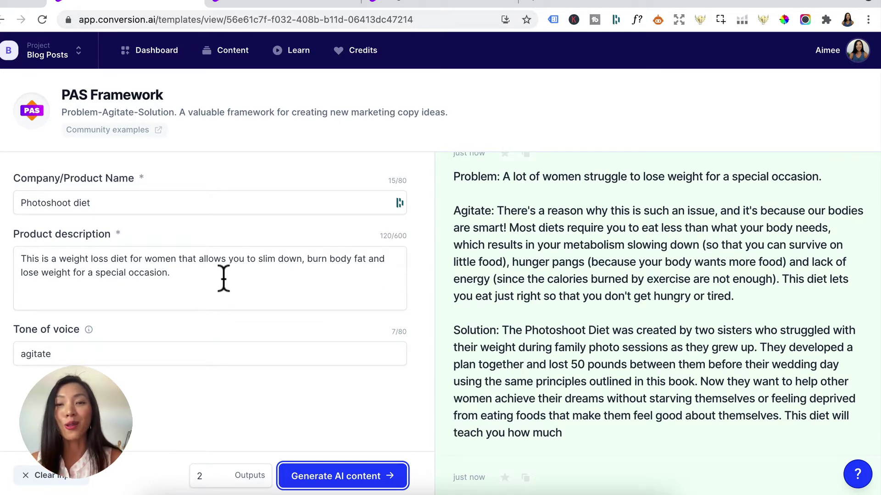
{"action": "scroll", "coordinate": [534, 372], "scroll_direction": "down", "scroll_amount": 1}
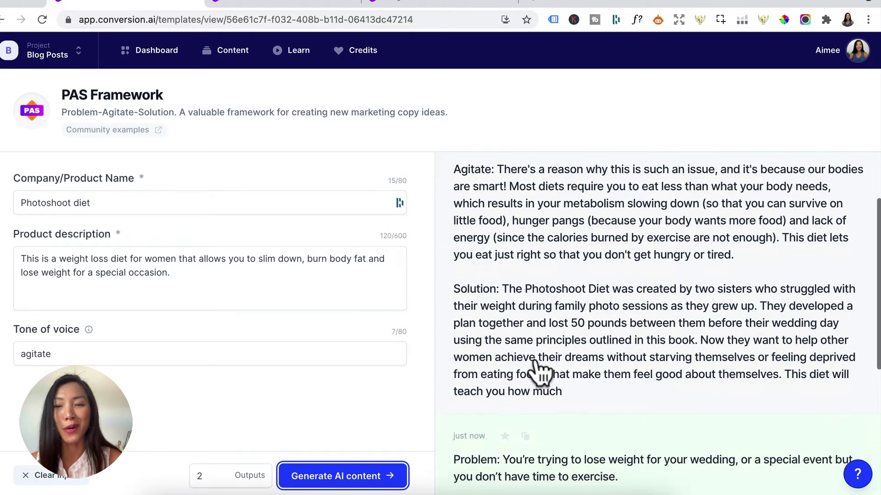
{"action": "scroll", "coordinate": [535, 370], "scroll_direction": "down", "scroll_amount": 1}
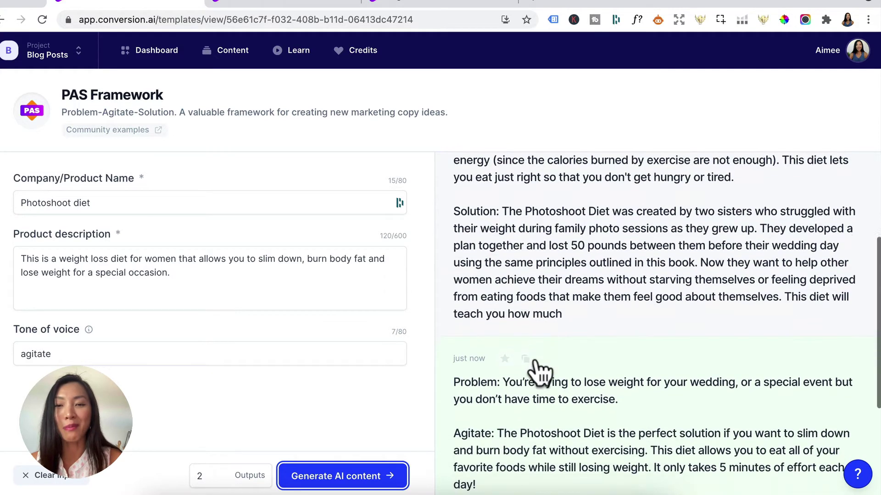
{"action": "scroll", "coordinate": [535, 374], "scroll_direction": "up", "scroll_amount": 3}
{"action": "left_click", "coordinate": [503, 200]}
{"action": "scroll", "coordinate": [634, 380], "scroll_direction": "down", "scroll_amount": 3}
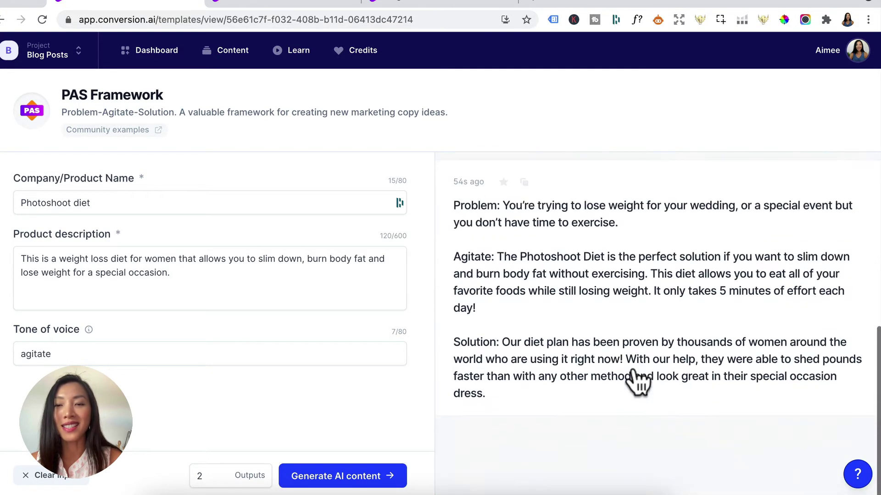
{"action": "scroll", "coordinate": [635, 379], "scroll_direction": "up", "scroll_amount": 2}
{"action": "left_click", "coordinate": [157, 53]}
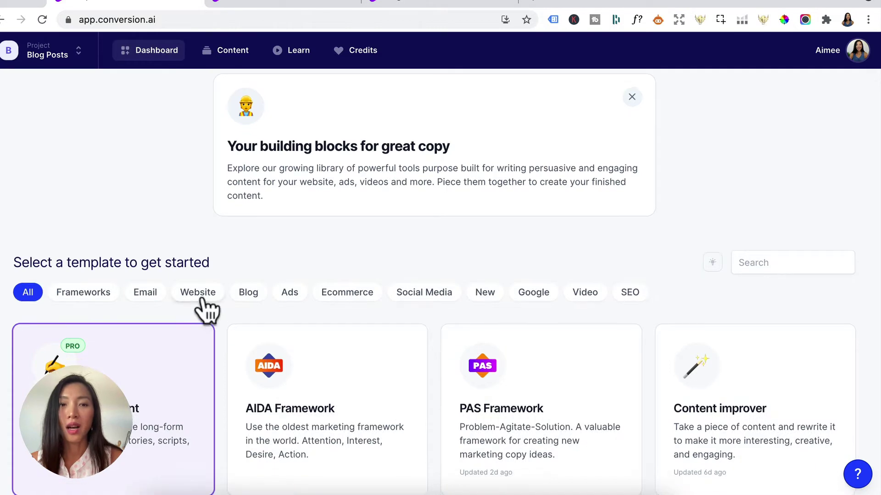
- From the Website templates, generate two Perfect Headline outputs for "Photoshoot diet", a post-pregnancy weight loss course, with customer avatar "Busy Mom"
{"action": "left_click", "coordinate": [200, 298]}
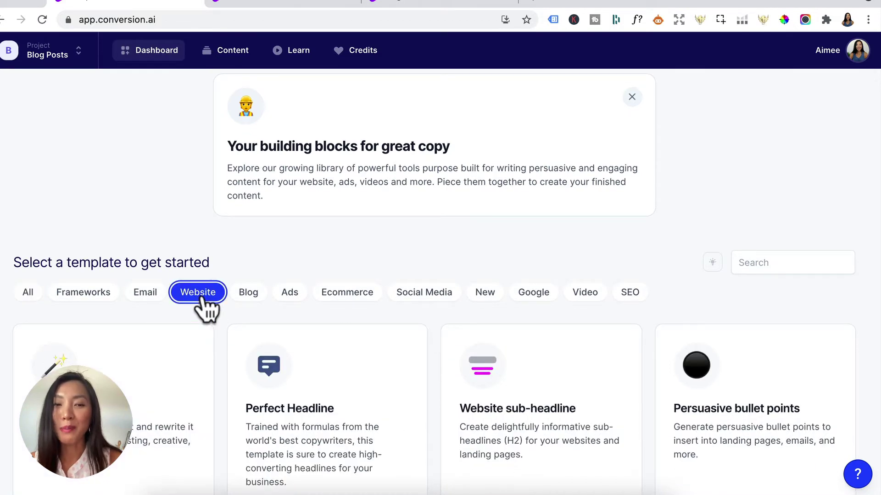
{"action": "left_click", "coordinate": [297, 389]}
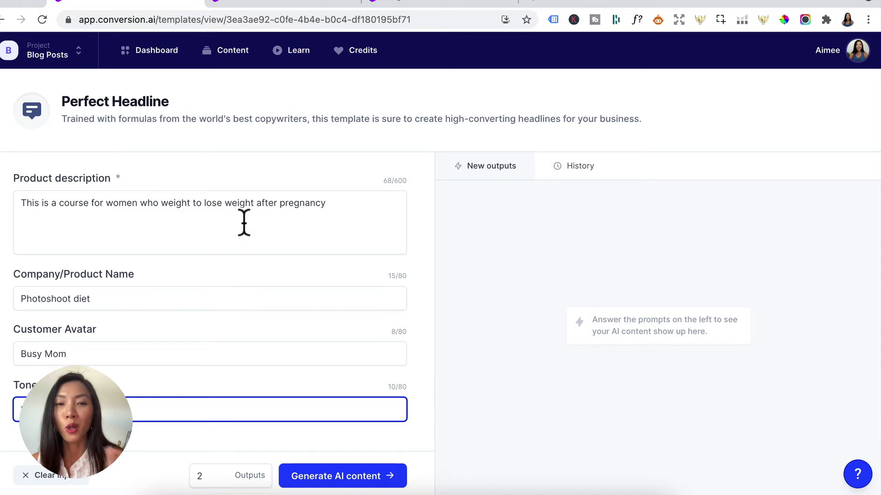
{"action": "scroll", "coordinate": [244, 223], "scroll_direction": "down", "scroll_amount": 1}
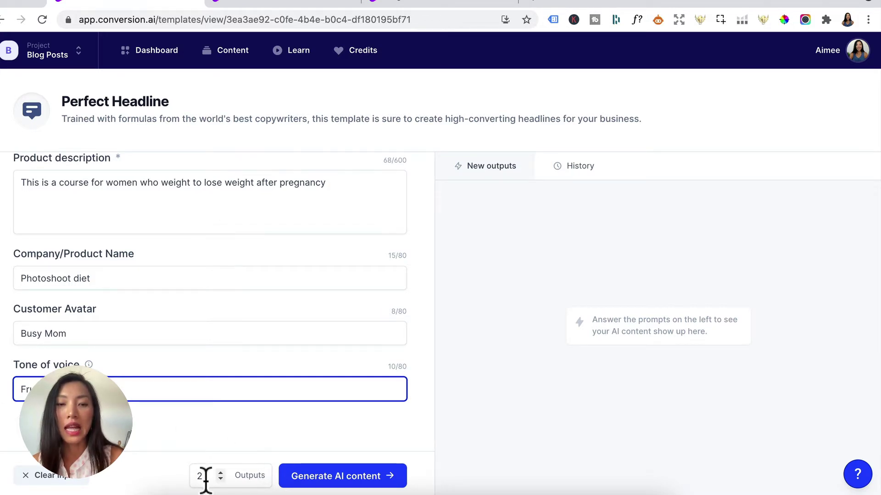
{"action": "left_click", "coordinate": [356, 484]}
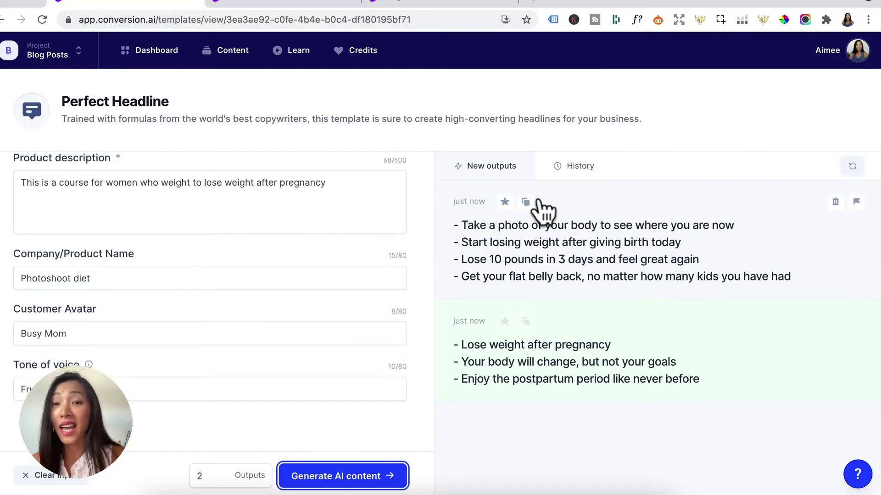
- Copy the first Perfect Headline output to the clipboard and paste it outside the template page
{"action": "left_click", "coordinate": [525, 202]}
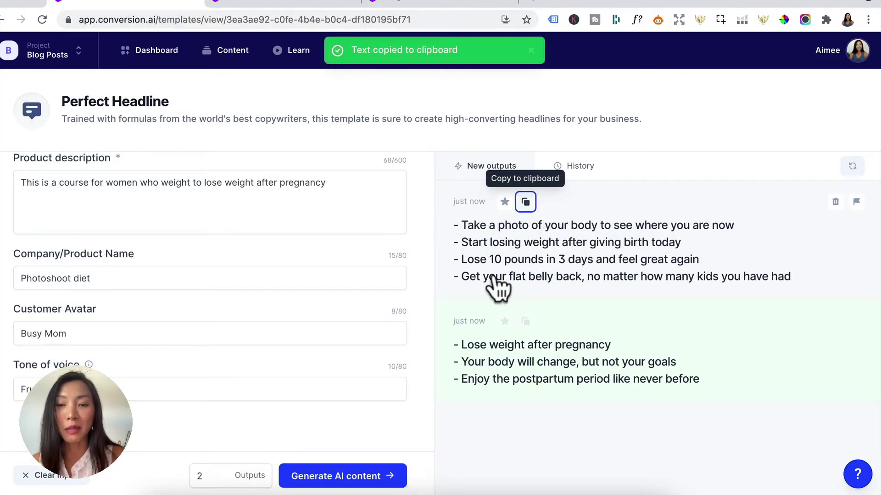
{"action": "left_click", "coordinate": [344, 491]}
{"action": "key", "text": "super+v"}
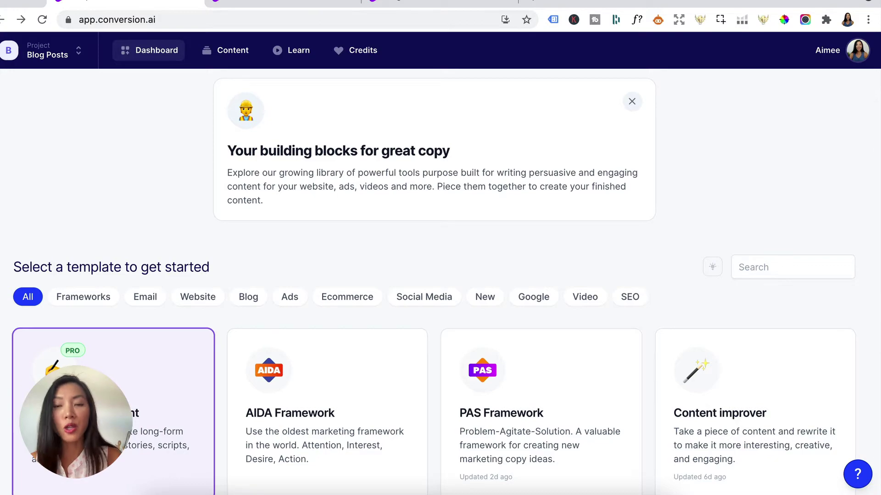
- Find the Persuasive bullet points template and generate three outputs for the "Photoshoot Diet" women's weight loss course in a "Witty" tone
{"action": "scroll", "coordinate": [497, 314], "scroll_direction": "down", "scroll_amount": 13}
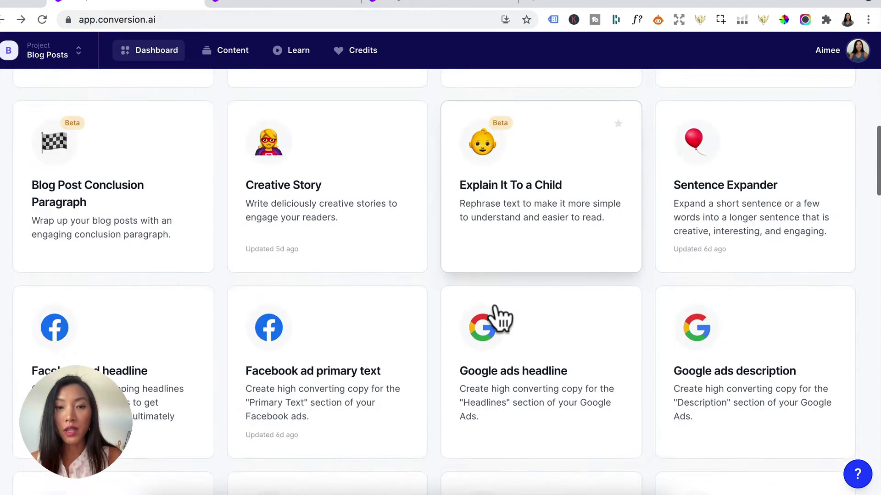
{"action": "scroll", "coordinate": [499, 318], "scroll_direction": "down", "scroll_amount": 8}
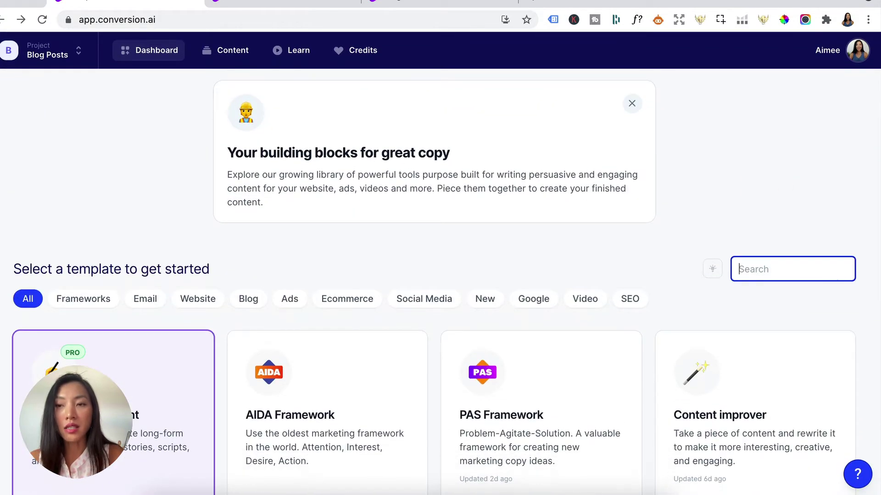
{"action": "type", "text": "persuasi"}
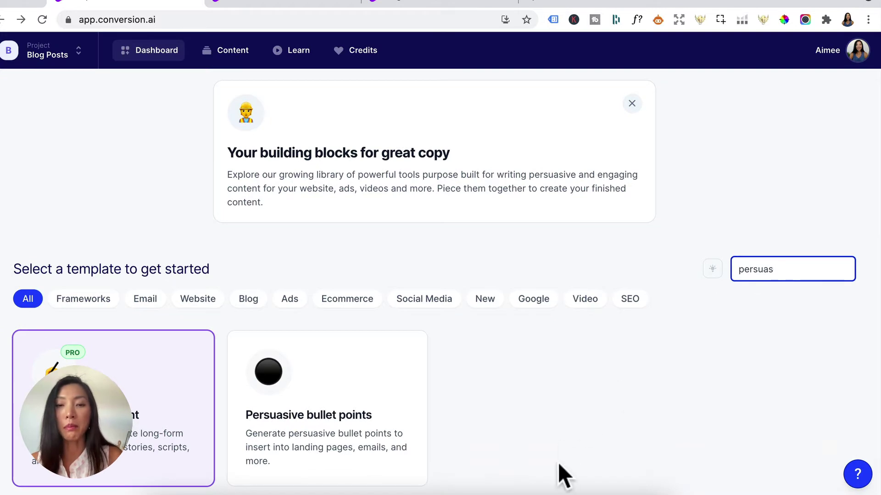
{"action": "left_click", "coordinate": [360, 432]}
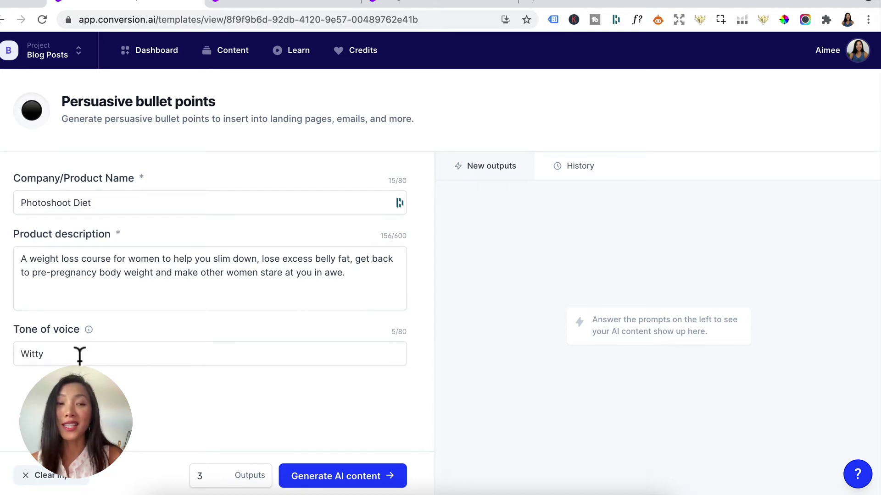
{"action": "scroll", "coordinate": [205, 472], "scroll_direction": "down", "scroll_amount": 1}
{"action": "left_click", "coordinate": [342, 476]}
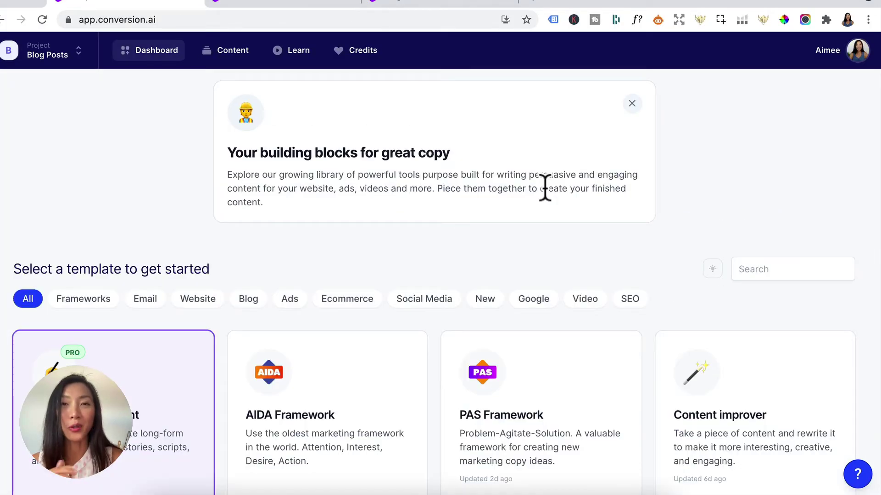
- Filter the templates to the Website category and look through the available ones
{"action": "left_click", "coordinate": [202, 304]}
{"action": "scroll", "coordinate": [359, 417], "scroll_direction": "down", "scroll_amount": 3}
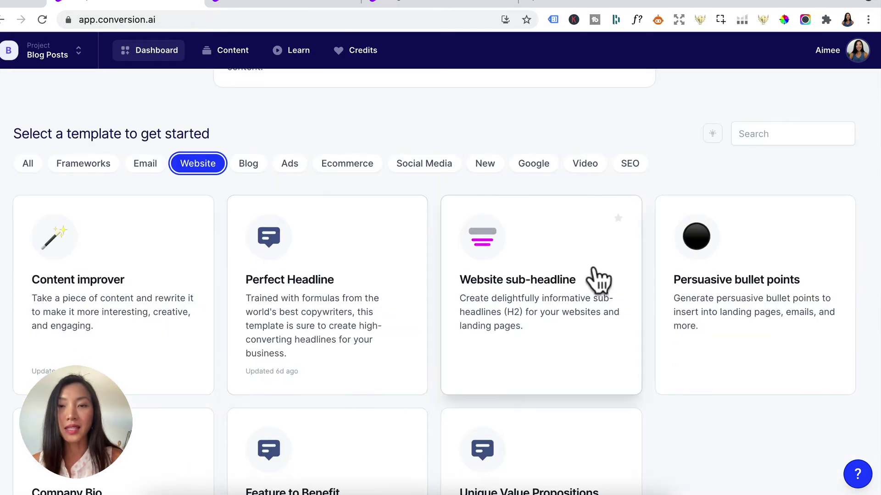
{"action": "scroll", "coordinate": [588, 249], "scroll_direction": "down", "scroll_amount": 2}
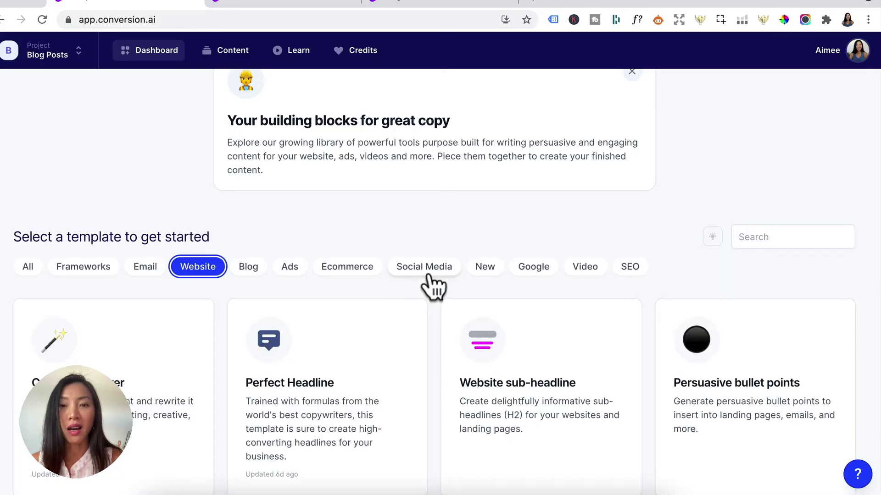
- From the Social Media templates, generate two Creative Story outputs about a 3 step system for losing weight after birth, with tone "Mommy blogger"
{"action": "left_click", "coordinate": [424, 267]}
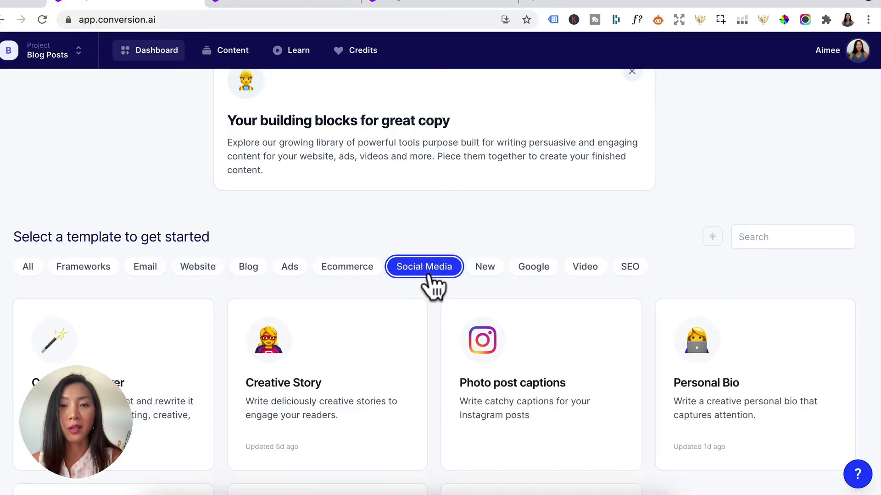
{"action": "left_click", "coordinate": [320, 423]}
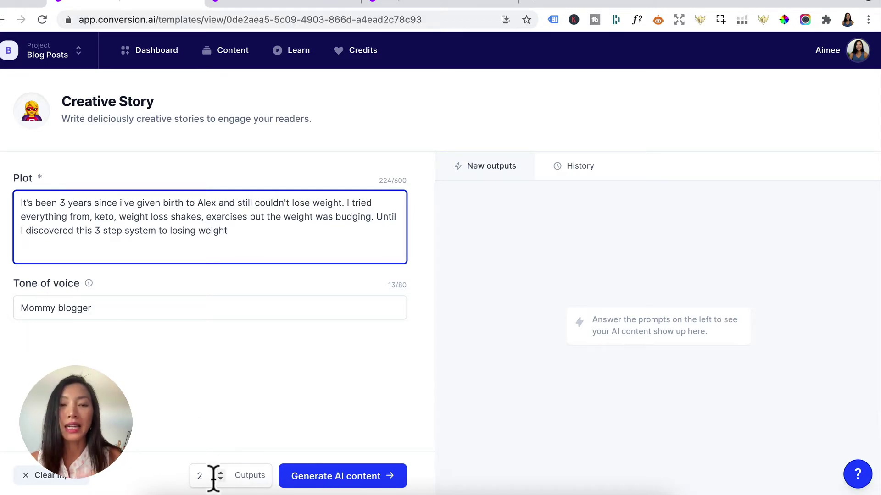
{"action": "left_click", "coordinate": [371, 474]}
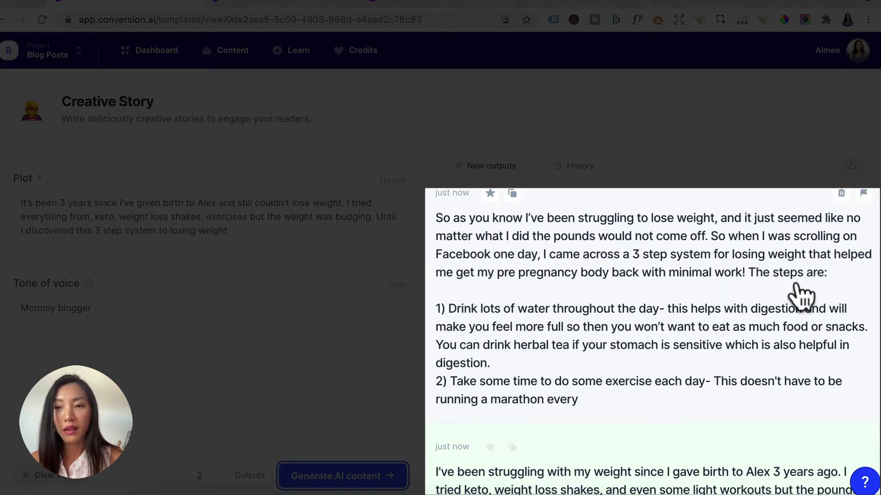
- Read through both Creative Story outputs and return to the template dashboard
{"action": "scroll", "coordinate": [800, 296], "scroll_direction": "down", "scroll_amount": 1}
{"action": "scroll", "coordinate": [511, 423], "scroll_direction": "down", "scroll_amount": 5}
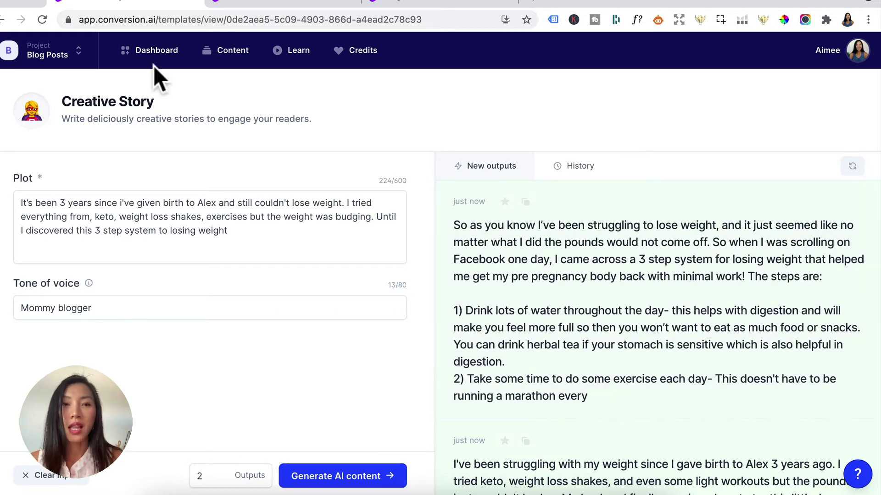
{"action": "left_click", "coordinate": [139, 54]}
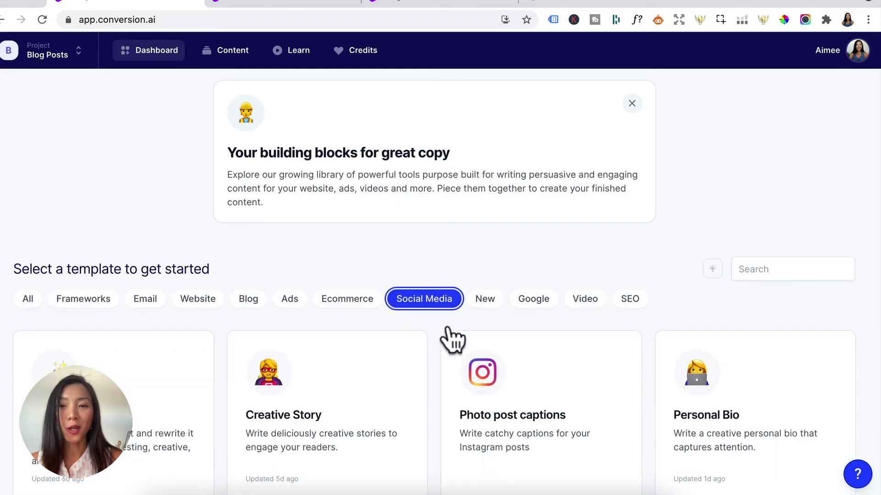
- Open the Engaging Questions template and review the outputs for "Losing weight for women", audience "stay at home moms", casual tone, then go back
{"action": "scroll", "coordinate": [492, 399], "scroll_direction": "down", "scroll_amount": 5}
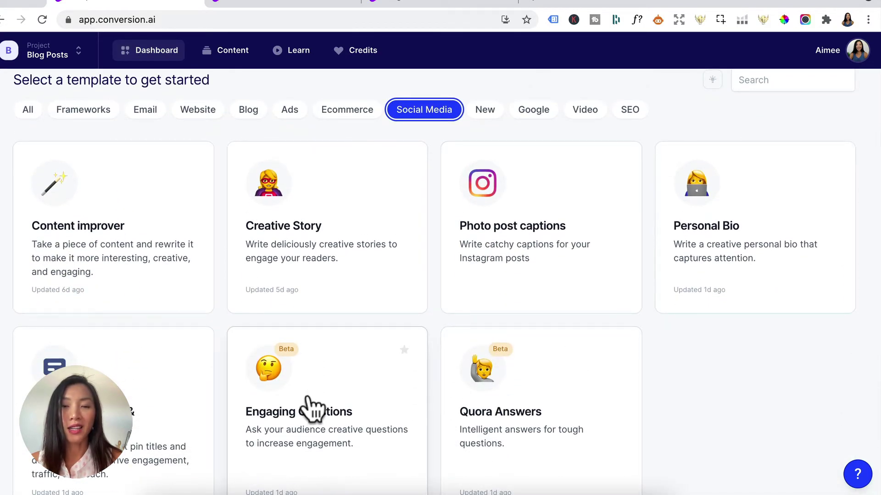
{"action": "left_click", "coordinate": [313, 406]}
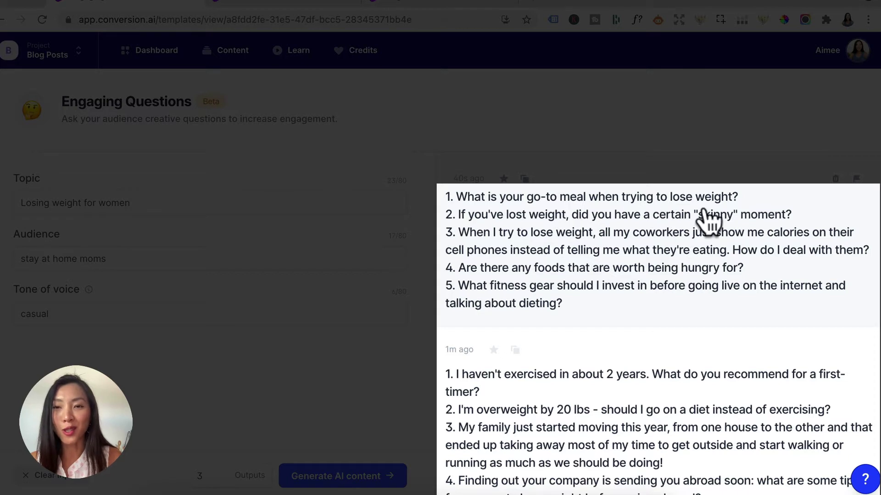
{"action": "scroll", "coordinate": [518, 215], "scroll_direction": "down", "scroll_amount": 1}
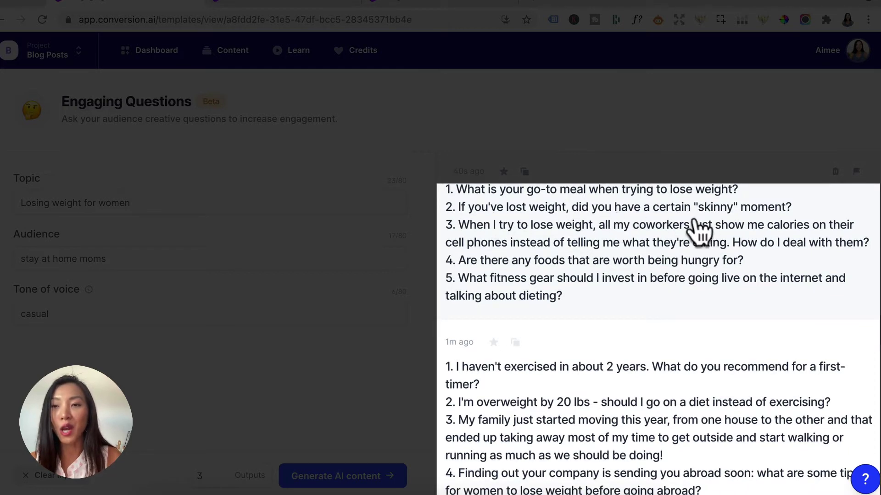
{"action": "scroll", "coordinate": [743, 298], "scroll_direction": "down", "scroll_amount": 1}
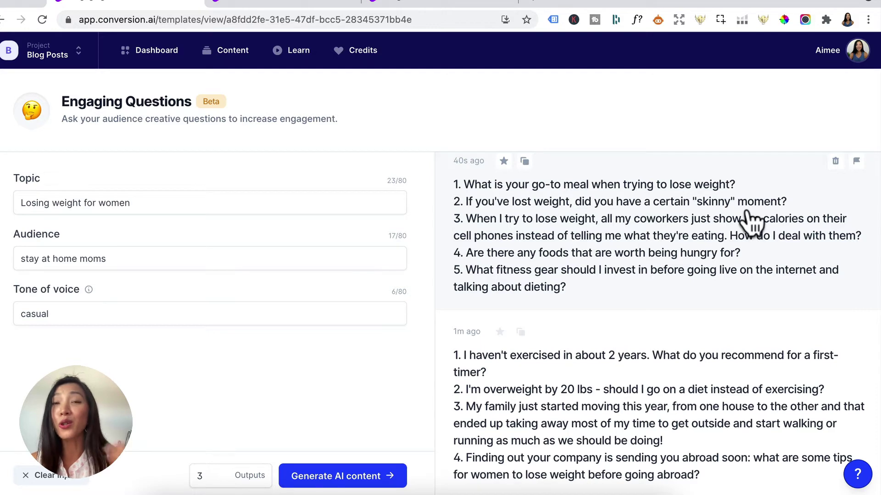
{"action": "key", "text": "alt+Left"}
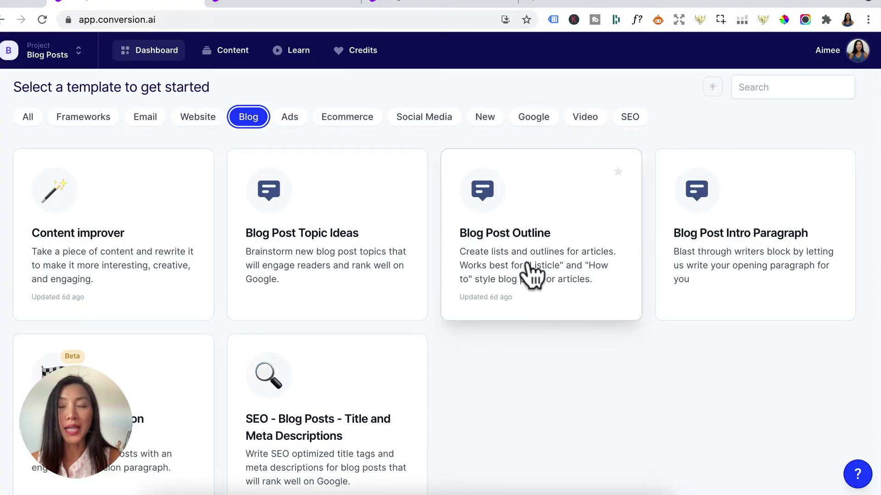
- Generate three Blog Post Outline outputs for "How To Lose Weight On Keto" in a helpful tone and add the first to the favorites
{"action": "left_click", "coordinate": [532, 275]}
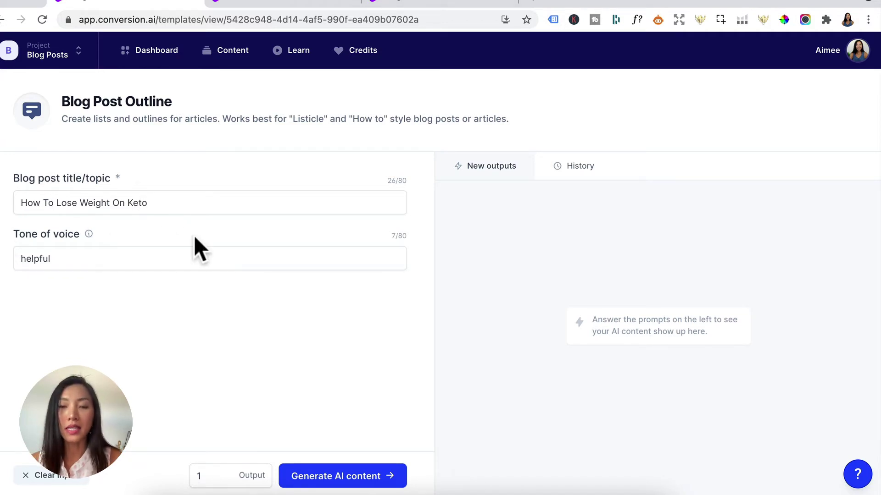
{"action": "left_click", "coordinate": [211, 476]}
{"action": "key", "text": "Up"}
{"action": "key", "text": "Up"}
{"action": "left_click", "coordinate": [352, 477]}
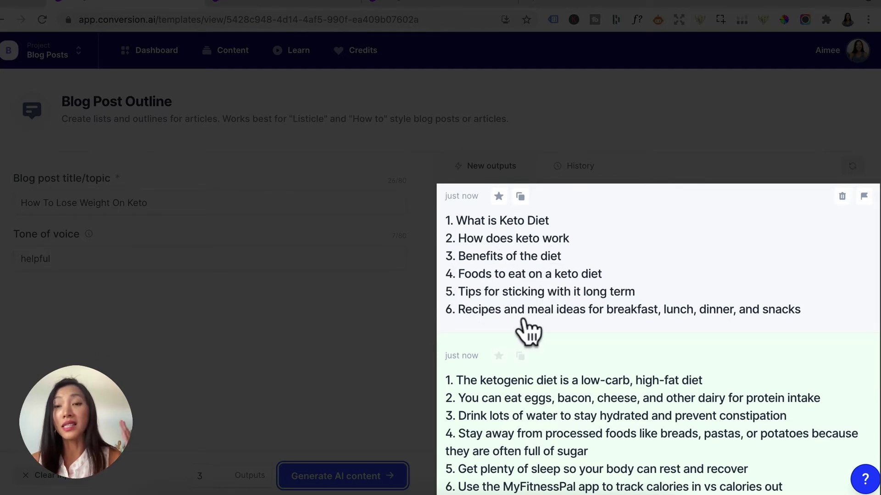
{"action": "left_click", "coordinate": [498, 196]}
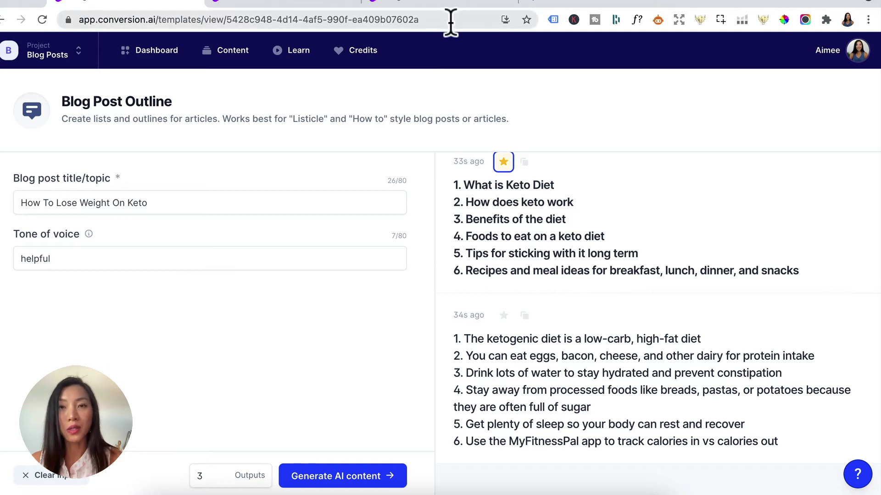
- Check Google's related keywords for losing weight with keto and examine the question data for "how to lose weight on keto" on AnswerThePublic
{"action": "left_click", "coordinate": [526, 6]}
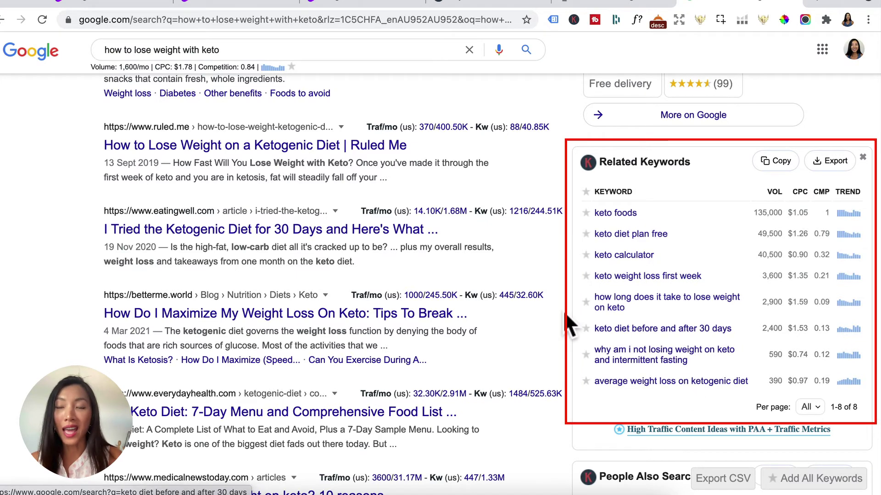
{"action": "left_click", "coordinate": [598, 6]}
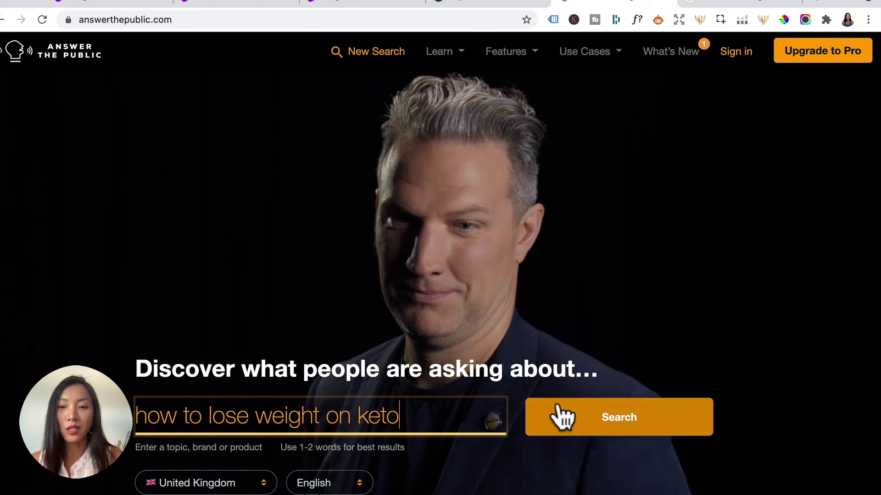
{"action": "left_click", "coordinate": [624, 419]}
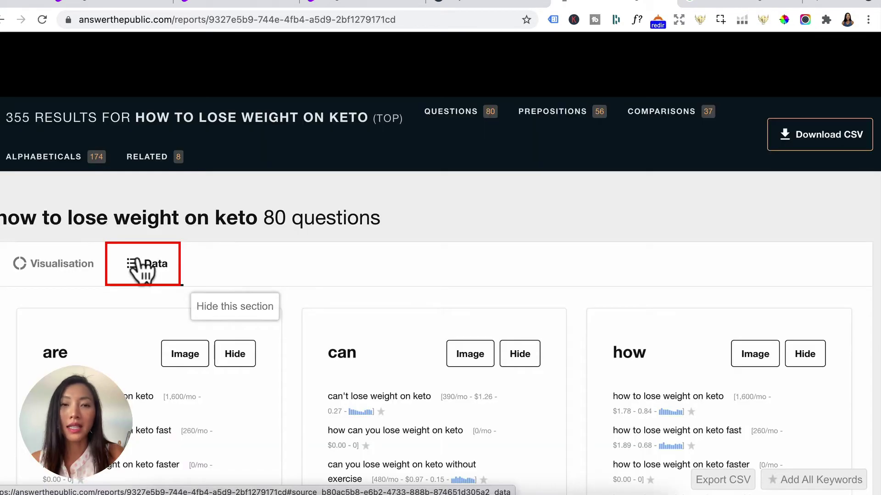
{"action": "left_click", "coordinate": [149, 269]}
{"action": "scroll", "coordinate": [360, 381], "scroll_direction": "down", "scroll_amount": 4}
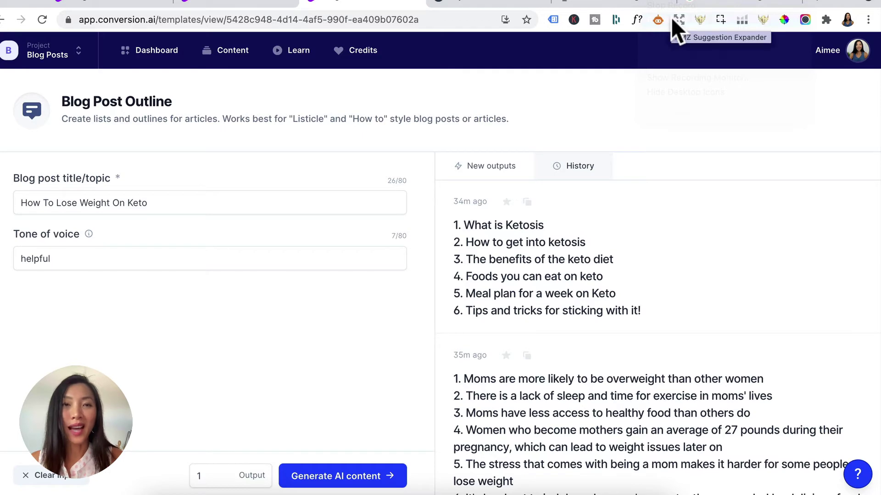
- Back in Conversion.ai, generate two Blog Post Intro Paragraph outputs for "How To Lose Weight On Keto", audience "Moms", tone "Frustrated"
{"action": "left_click", "coordinate": [154, 57]}
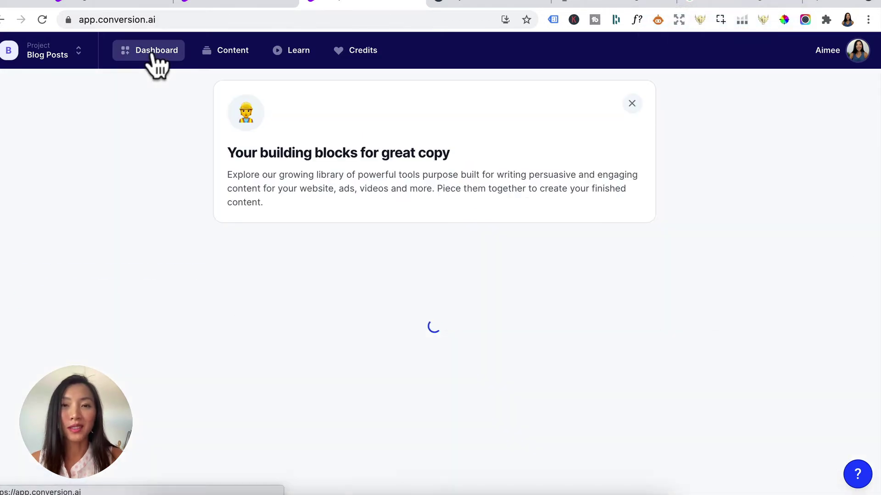
{"action": "left_click", "coordinate": [243, 299]}
{"action": "scroll", "coordinate": [403, 378], "scroll_direction": "down", "scroll_amount": 3}
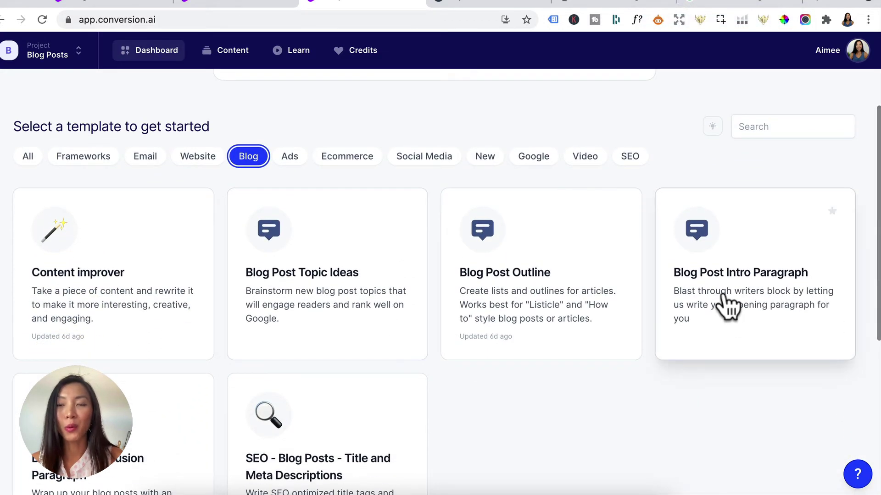
{"action": "left_click", "coordinate": [728, 305]}
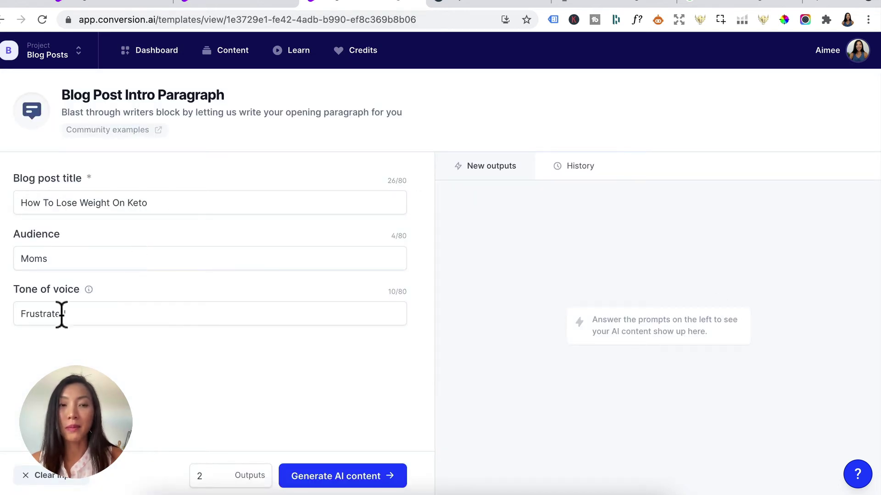
{"action": "left_click", "coordinate": [337, 477]}
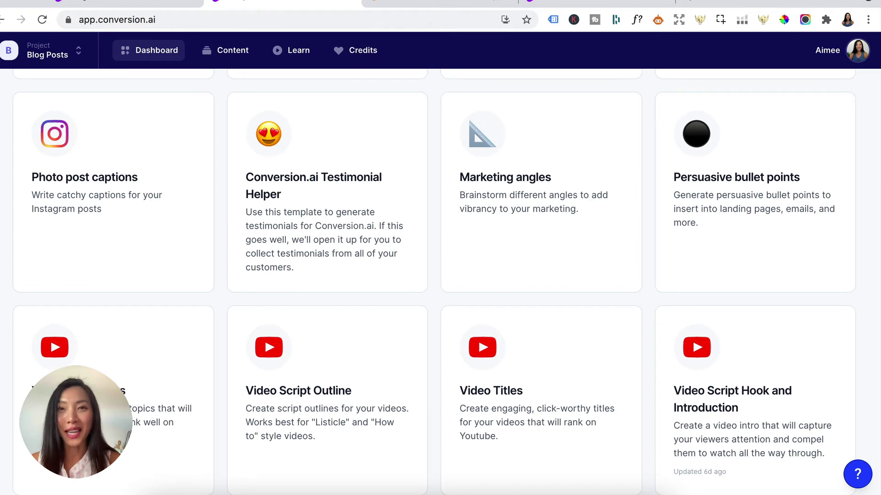
- Browse the full template library and check the Conversion.ai review article for its example outputs and the Starter and Pro plans
{"action": "scroll", "coordinate": [548, 273], "scroll_direction": "down", "scroll_amount": 15}
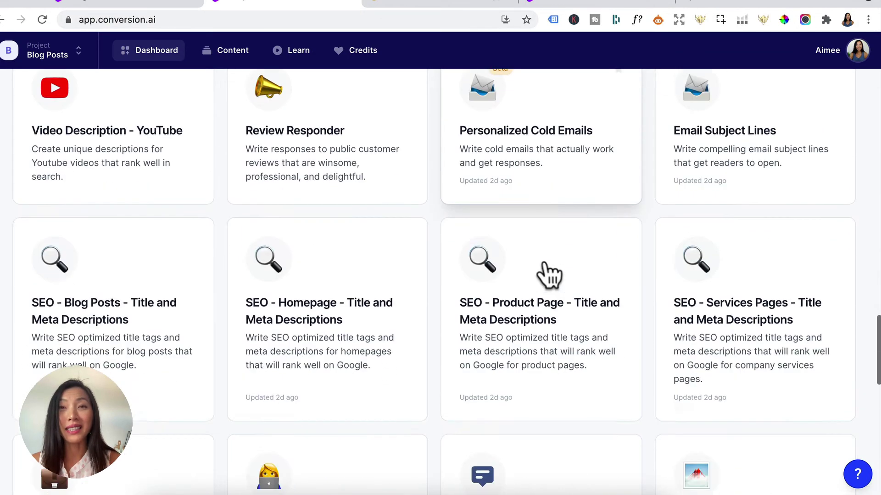
{"action": "scroll", "coordinate": [549, 273], "scroll_direction": "down", "scroll_amount": 2}
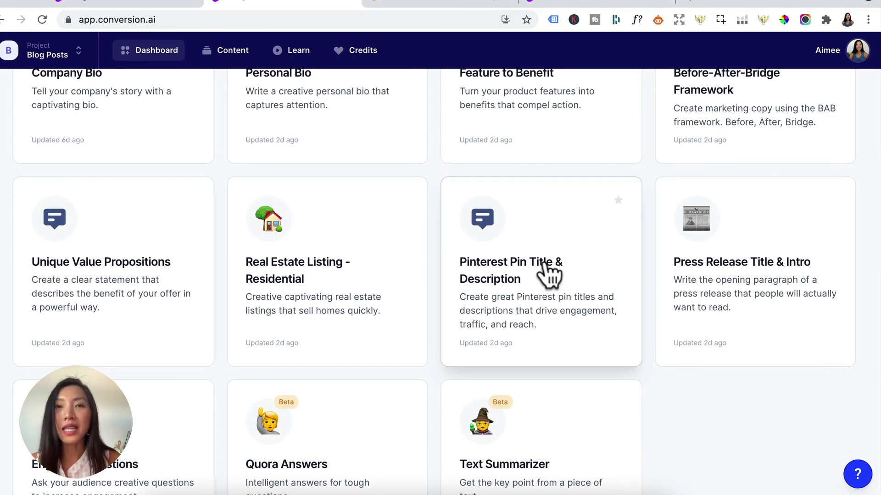
{"action": "left_click", "coordinate": [472, 5]}
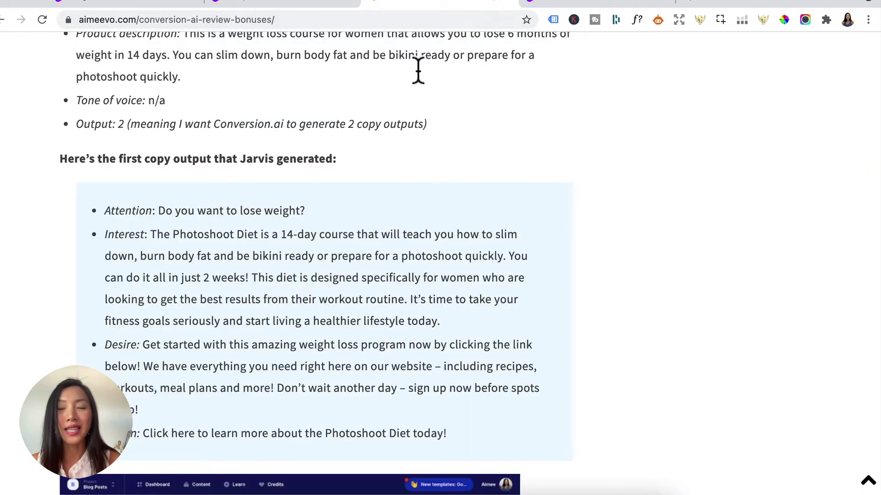
{"action": "scroll", "coordinate": [350, 197], "scroll_direction": "down", "scroll_amount": 8}
{"action": "left_click", "coordinate": [275, 4]}
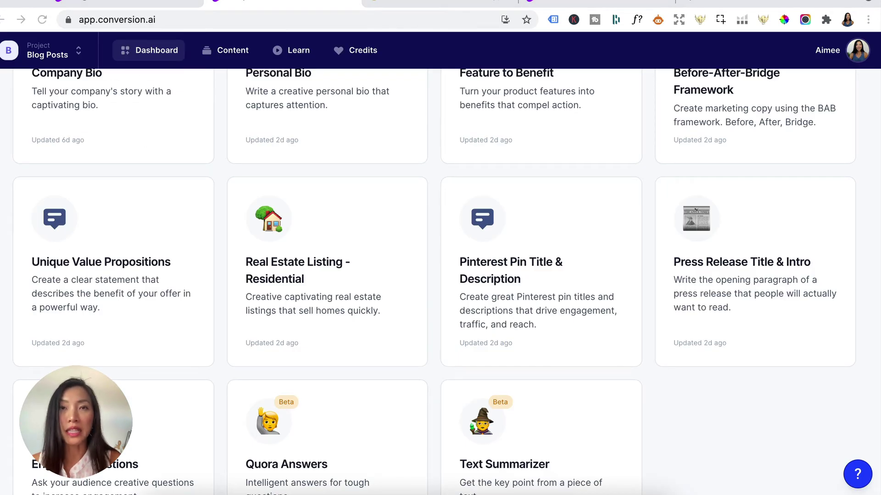
{"action": "scroll", "coordinate": [432, 314], "scroll_direction": "up", "scroll_amount": 15}
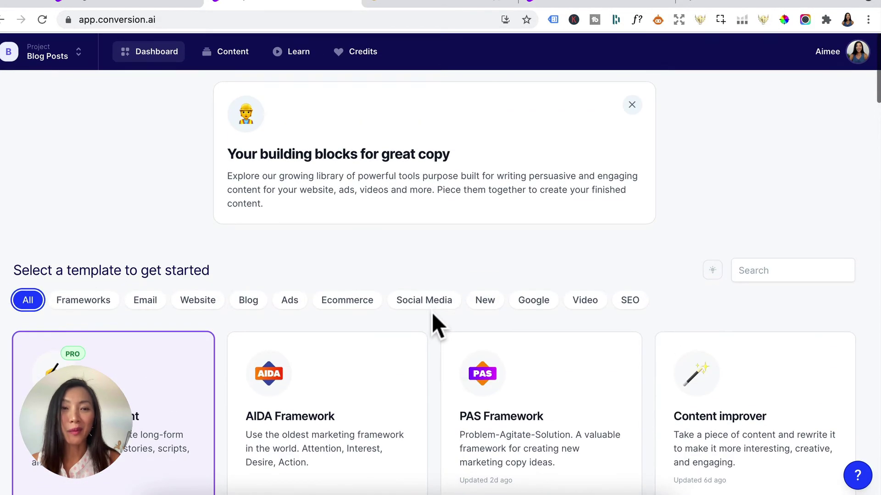
{"action": "scroll", "coordinate": [433, 315], "scroll_direction": "down", "scroll_amount": 2}
{"action": "scroll", "coordinate": [431, 313], "scroll_direction": "down", "scroll_amount": 2}
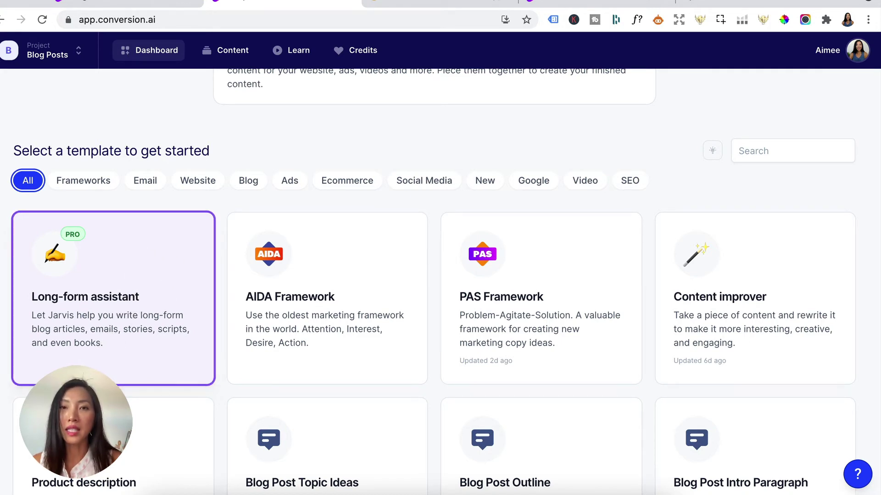
{"action": "left_click", "coordinate": [437, 6]}
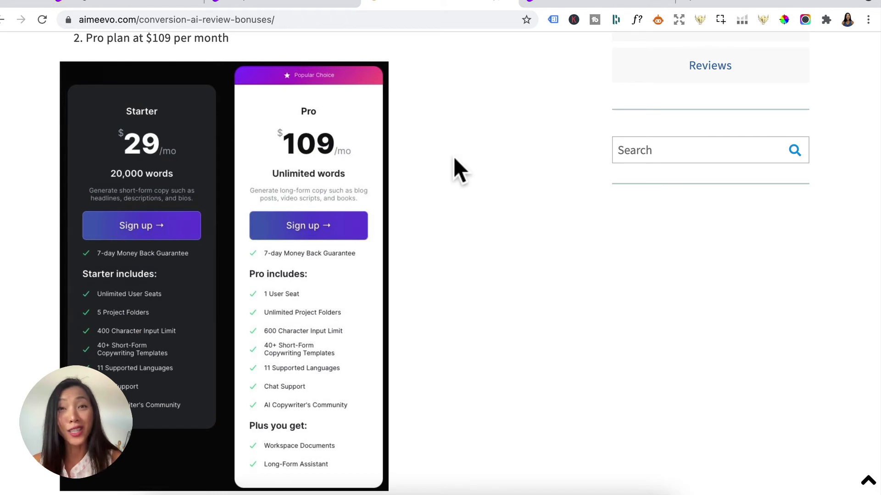
- Start a Long-form assistant document describing a Keto weight loss blog post for women, covering ketosis, benefits, foods, a weekly meal plan and tips
{"action": "left_click", "coordinate": [255, 4]}
{"action": "left_click", "coordinate": [107, 301]}
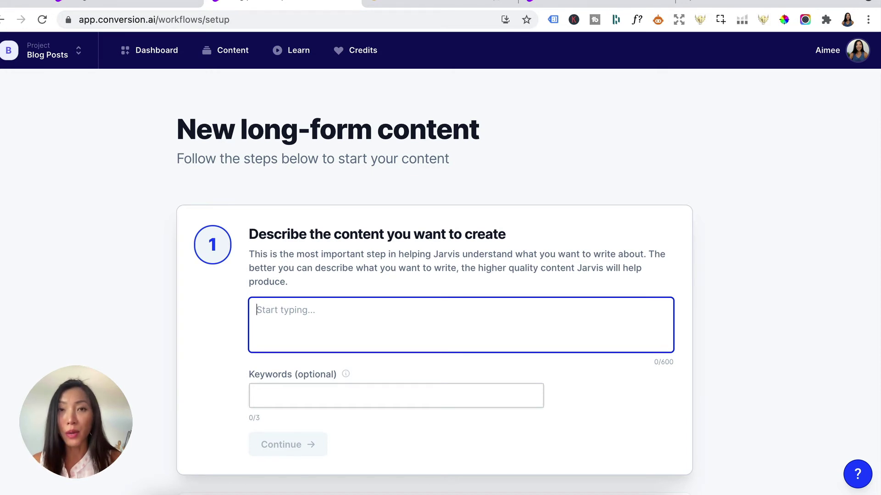
{"action": "type", "text": "Create a blog post on how to lose weight with Keto for women. Discuss the following topics: What is Ketosis How to get into ketosis The benefits of the keto diet Foods you can eat on keto Meal plan for a week on KetoTips and tricks for sticking to Keto"}
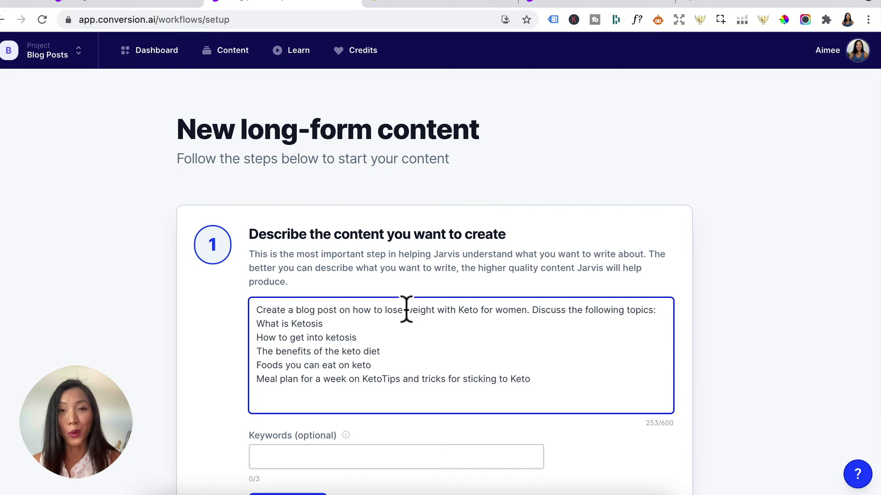
{"action": "left_click", "coordinate": [279, 454]}
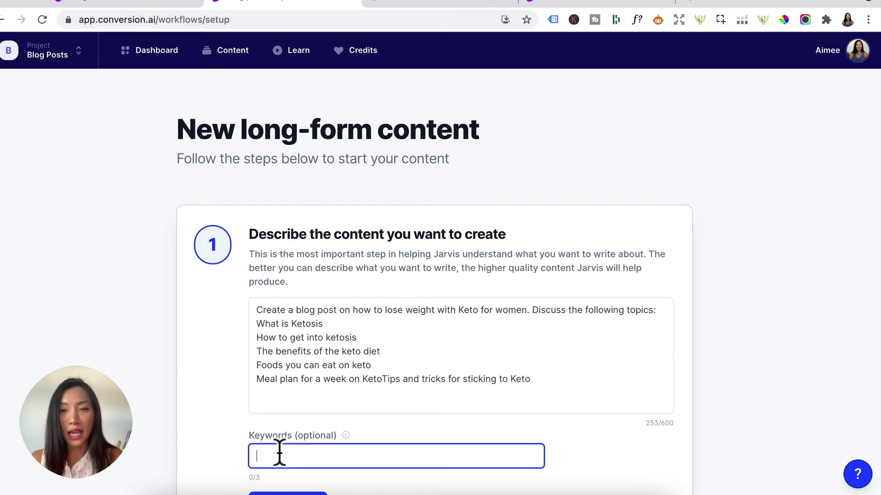
- Submit the description without keywords, generate title ideas and use "11 Steps to Lose Weight with Keto: Strategies for Women"
{"action": "left_click", "coordinate": [284, 493]}
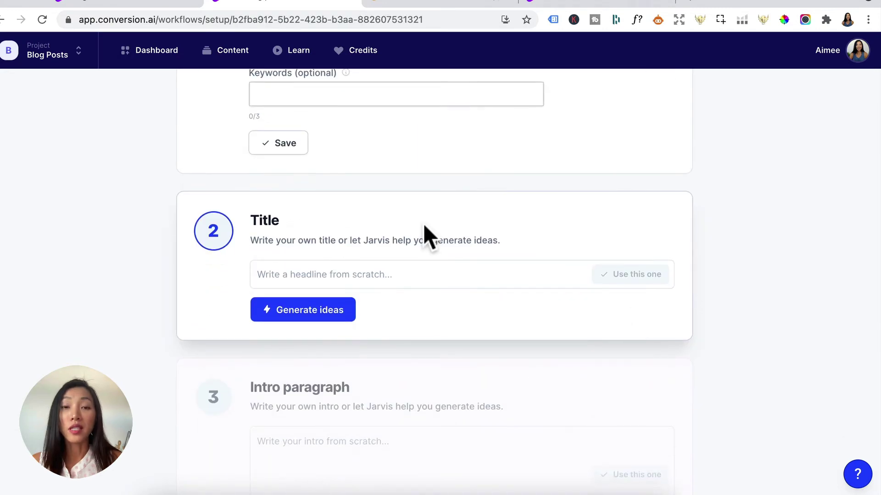
{"action": "left_click", "coordinate": [328, 316]}
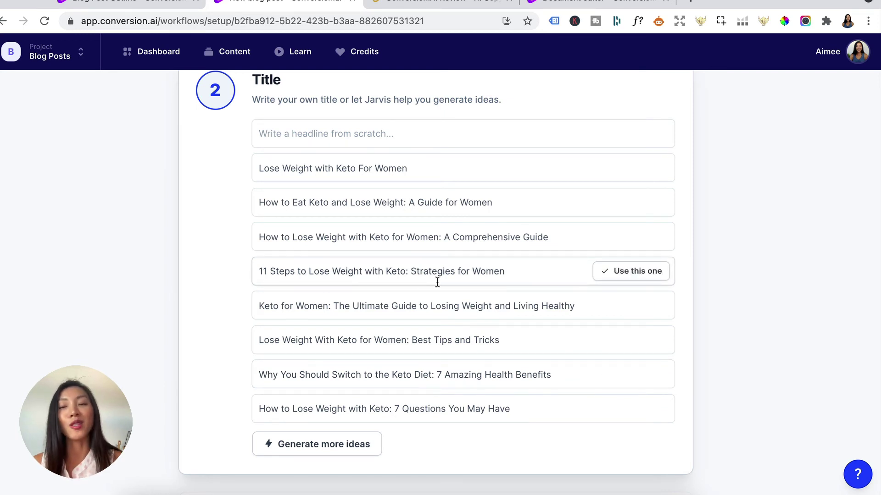
{"action": "left_click", "coordinate": [633, 270]}
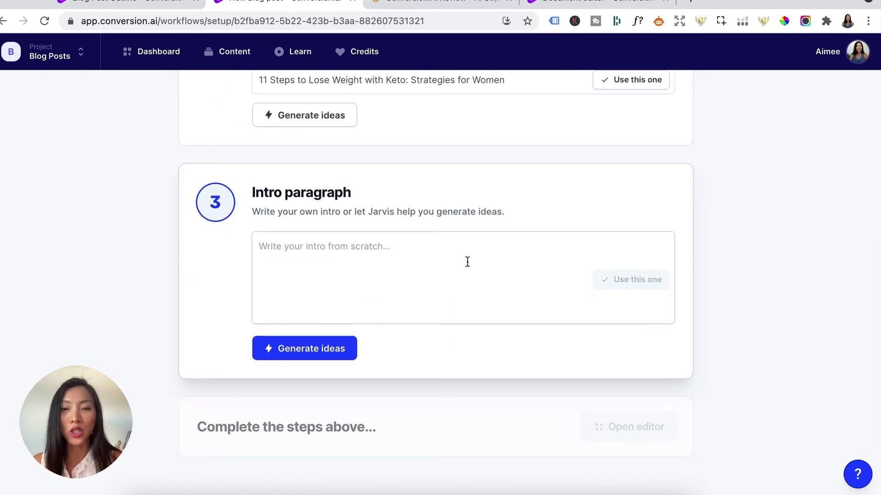
- Generate intro paragraph ideas and use the one beginning "You're probably tired of trying to figure out how to lose weight"
{"action": "left_click", "coordinate": [319, 354]}
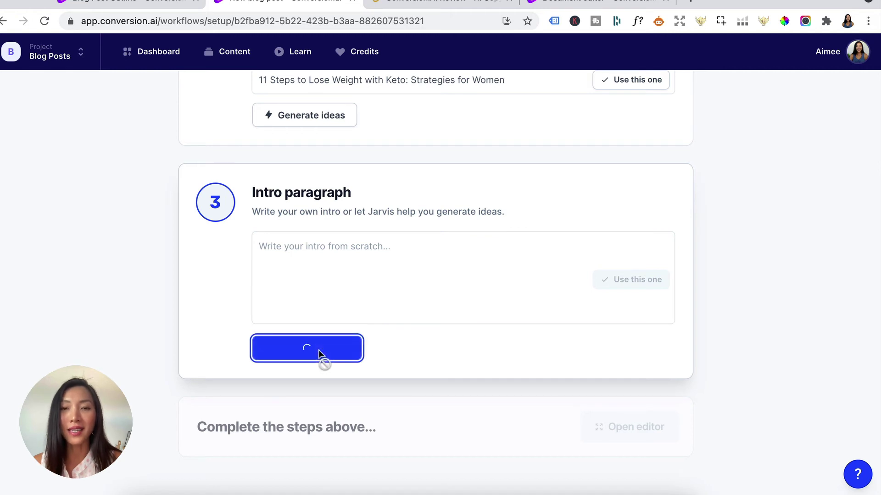
{"action": "scroll", "coordinate": [462, 302], "scroll_direction": "down", "scroll_amount": 4}
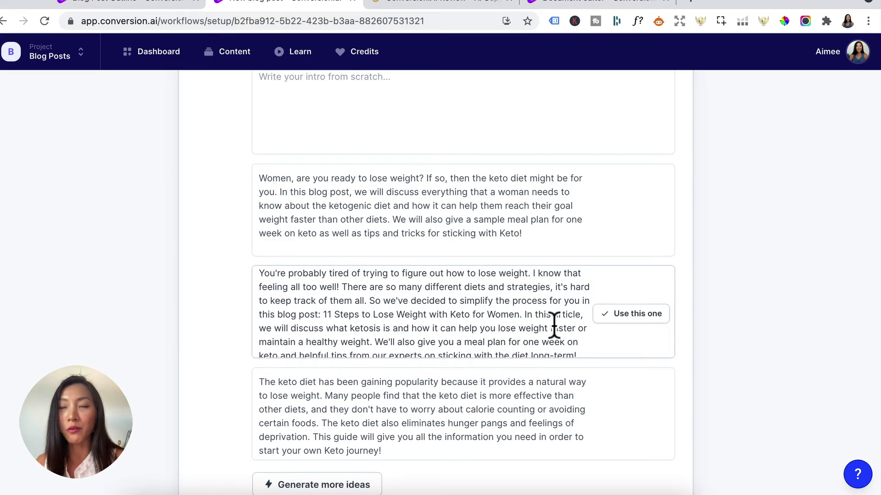
{"action": "scroll", "coordinate": [748, 197], "scroll_direction": "up", "scroll_amount": 4}
{"action": "scroll", "coordinate": [741, 186], "scroll_direction": "up", "scroll_amount": 6}
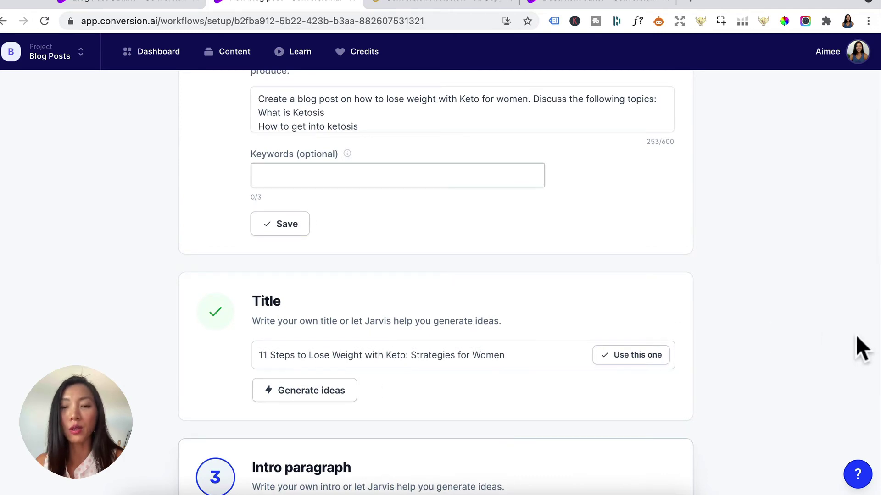
{"action": "scroll", "coordinate": [804, 388], "scroll_direction": "down", "scroll_amount": 9}
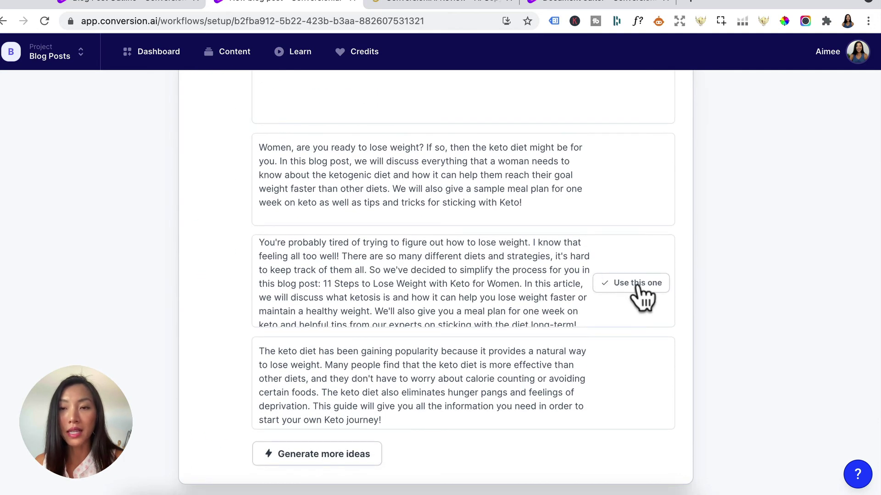
{"action": "left_click", "coordinate": [637, 286]}
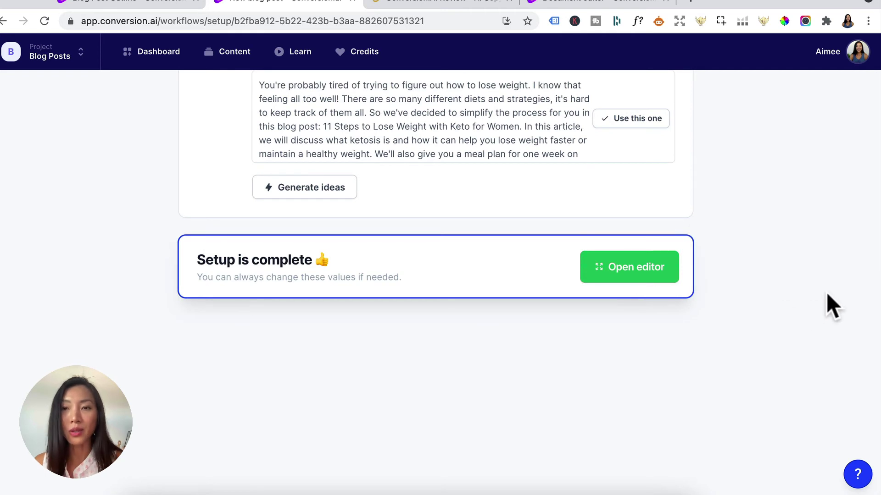
- Open the document in the editor and split the intro into two paragraphs before "In this article"
{"action": "left_click", "coordinate": [633, 272]}
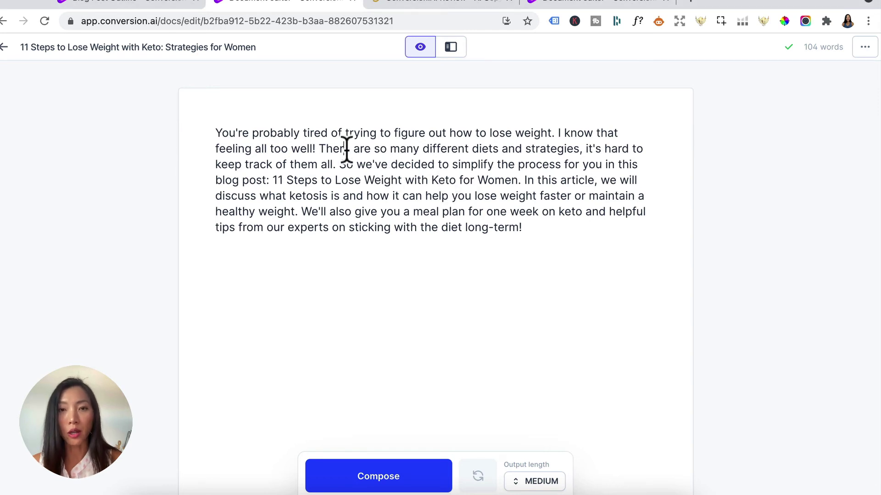
{"action": "key", "text": "Return"}
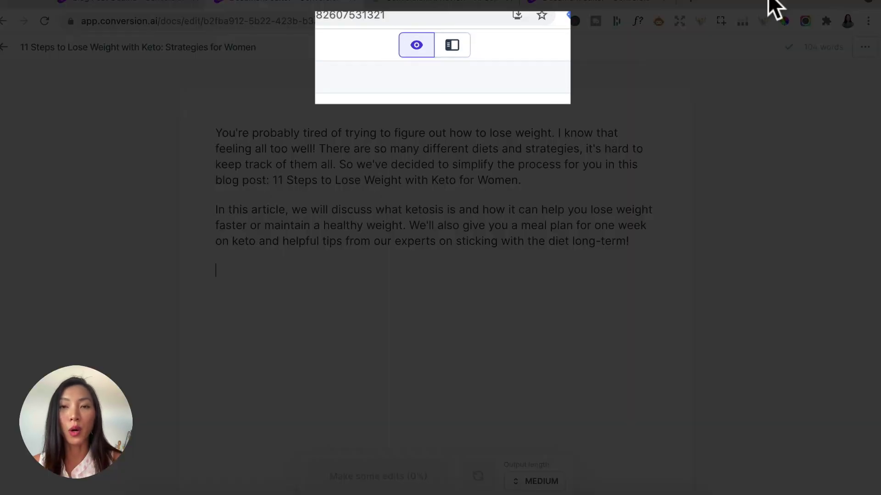
- Show the templates beside the document, find Blog Post Outline and paste its starred six-point keto outline below the intro
{"action": "left_click", "coordinate": [451, 51]}
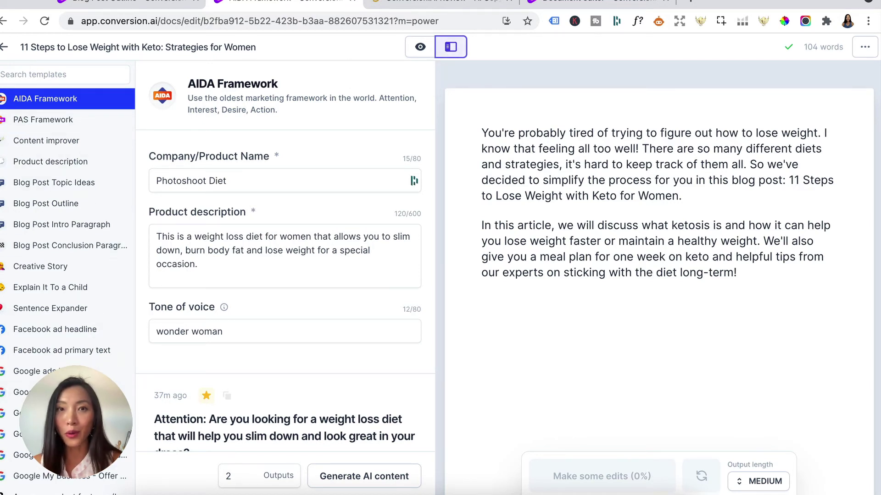
{"action": "left_click", "coordinate": [96, 73]}
{"action": "type", "text": "blog"}
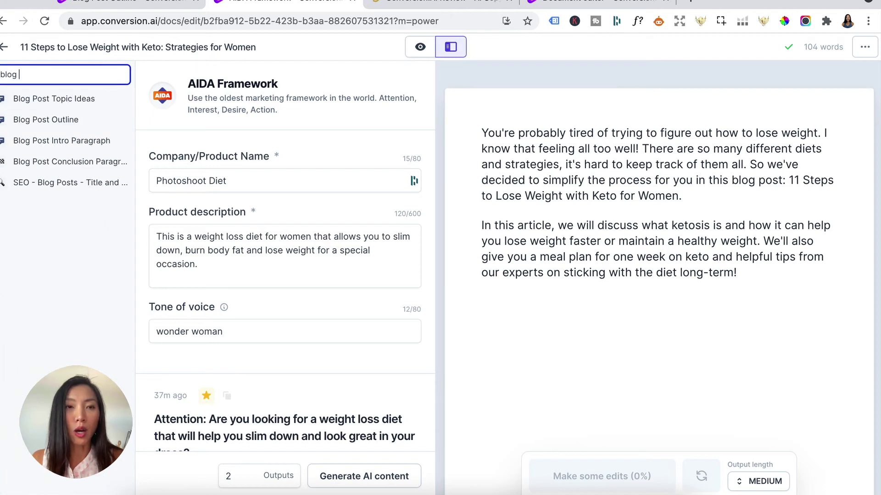
{"action": "left_click", "coordinate": [43, 120]}
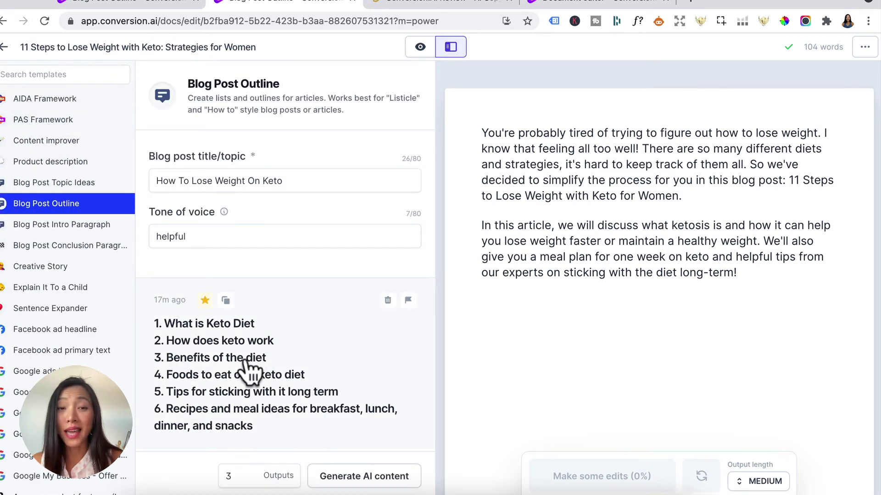
{"action": "left_click", "coordinate": [225, 301]}
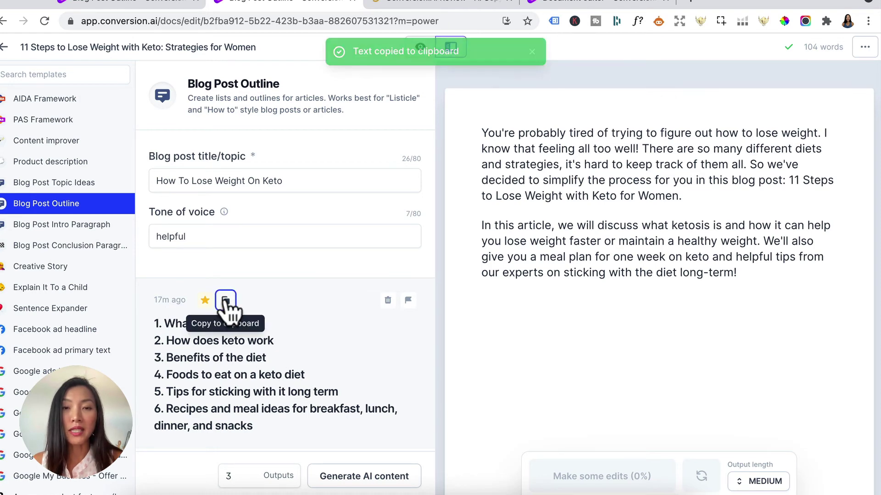
{"action": "left_click", "coordinate": [776, 284]}
{"action": "key", "text": "ctrl+v"}
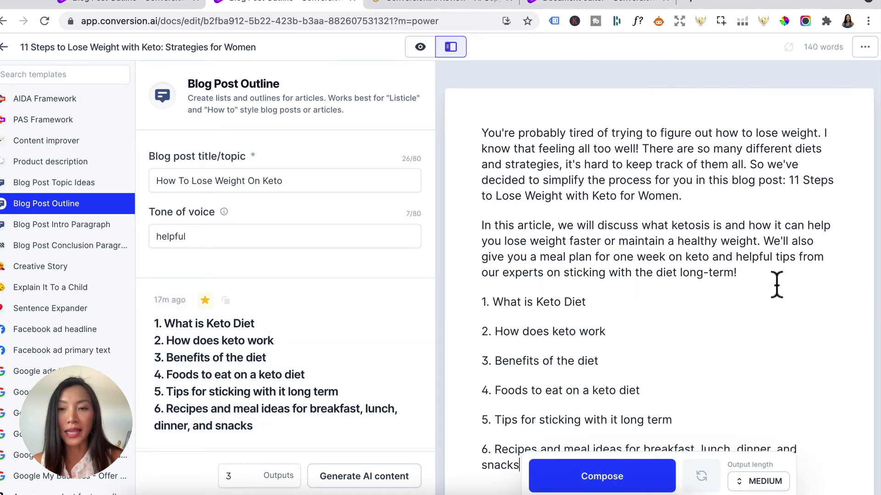
- Return to the document-only view and prefix each of the six outline points with "##"
{"action": "left_click", "coordinate": [420, 47]}
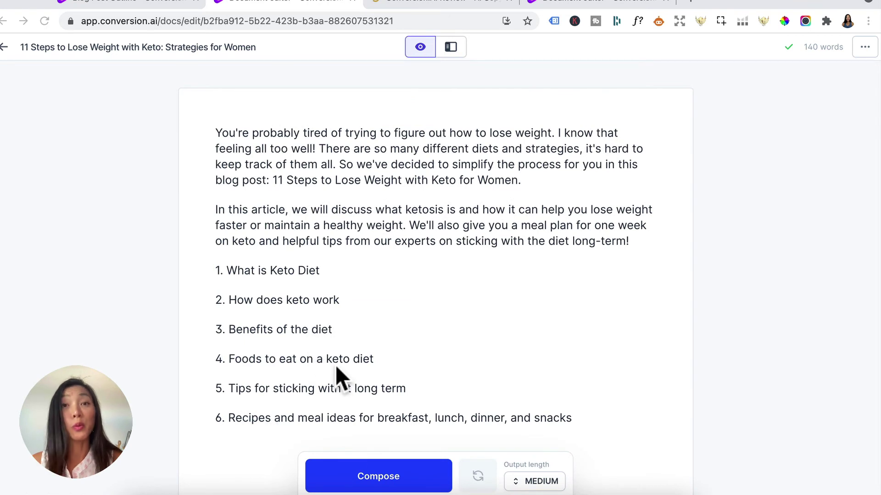
{"action": "left_click", "coordinate": [215, 270]}
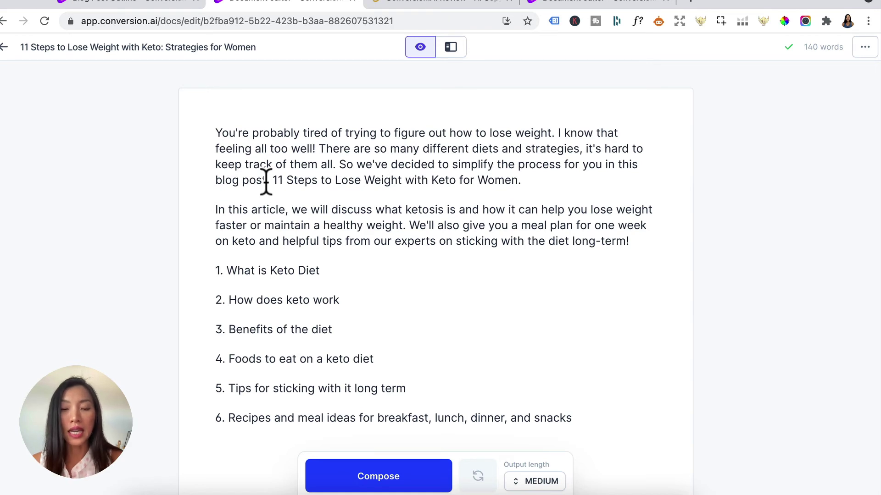
{"action": "type", "text": "##"}
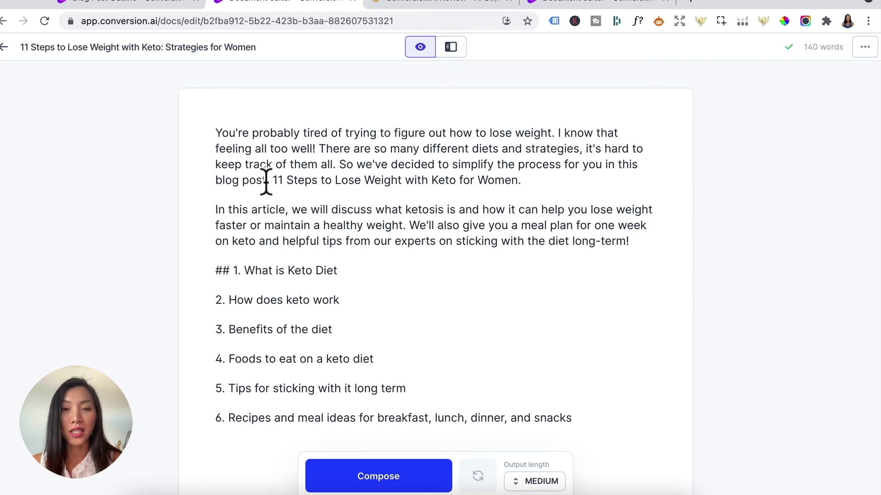
{"action": "left_click", "coordinate": [210, 300]}
{"action": "type", "text": "##"}
{"action": "left_click", "coordinate": [210, 330]}
{"action": "type", "text": "##"}
{"action": "left_click", "coordinate": [210, 359]}
{"action": "type", "text": "##"}
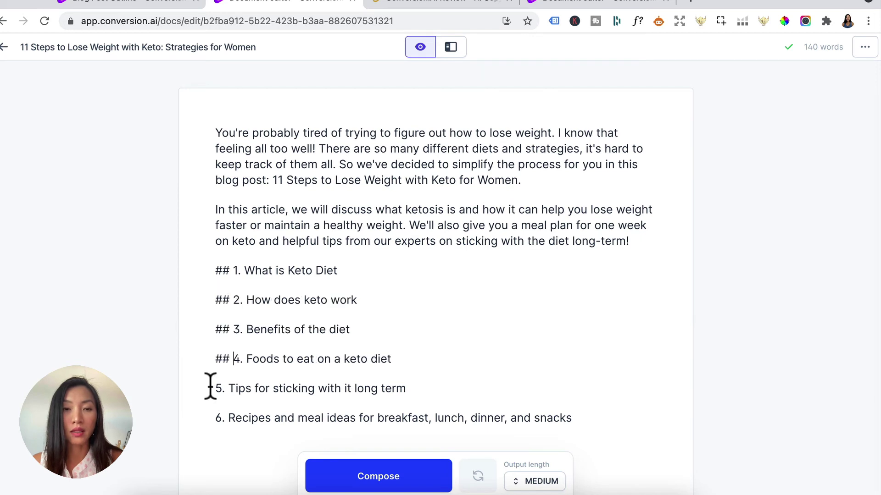
{"action": "left_click", "coordinate": [210, 388]}
{"action": "type", "text": "##"}
{"action": "left_click", "coordinate": [210, 418]}
{"action": "type", "text": "##"}
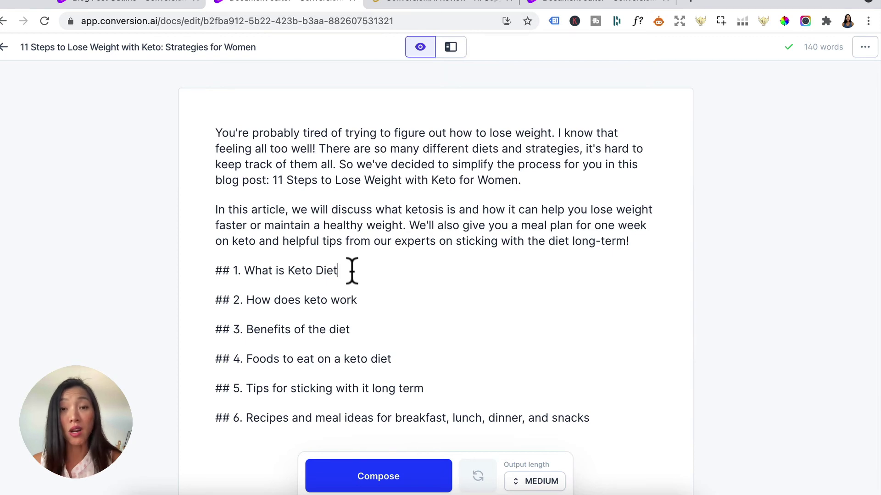
- Lead into the section "1. What is Keto Diet?" with "The keto diet is" and compose AI text for it
{"action": "key", "text": "super+j"}
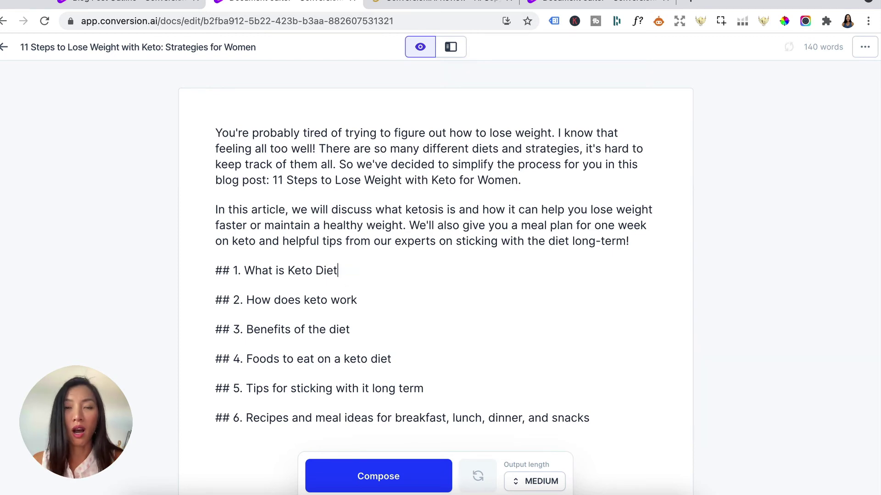
{"action": "left_click", "coordinate": [402, 469]}
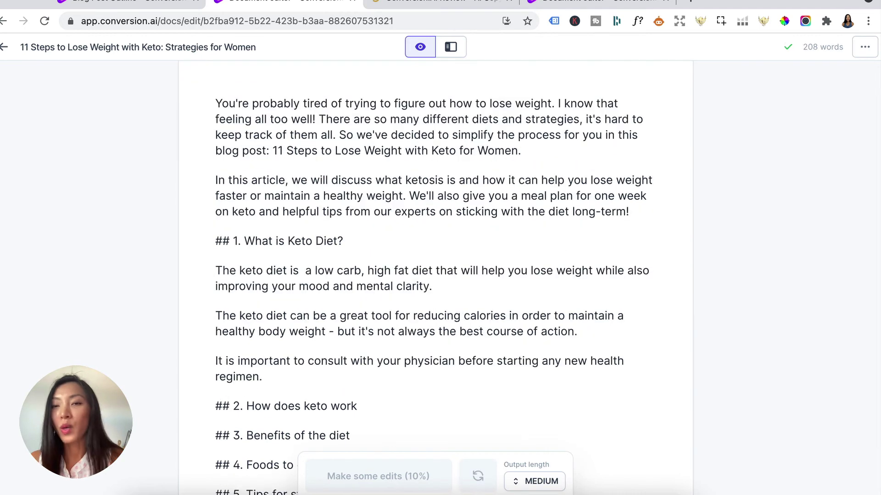
- Add a line starting "It is used by" at the end of section 1 and compose its continuation
{"action": "key", "text": "super+j"}
{"action": "type", "text": "i"}
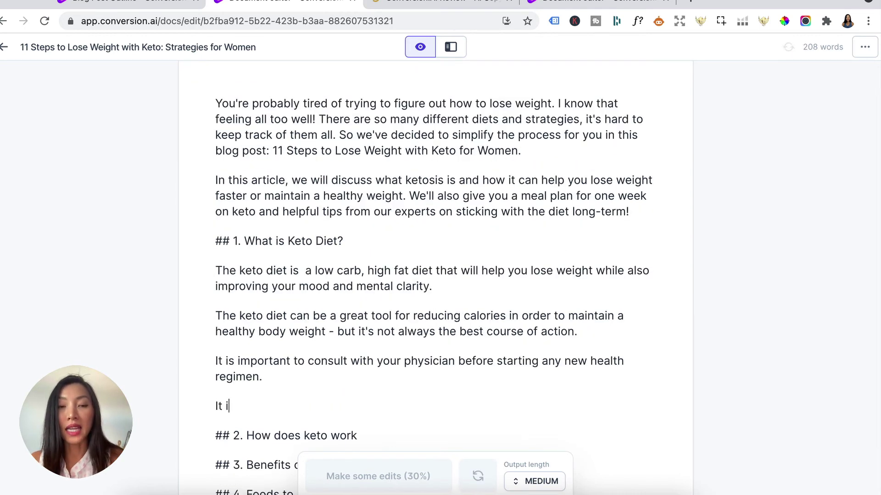
{"action": "type", "text": "s used by"}
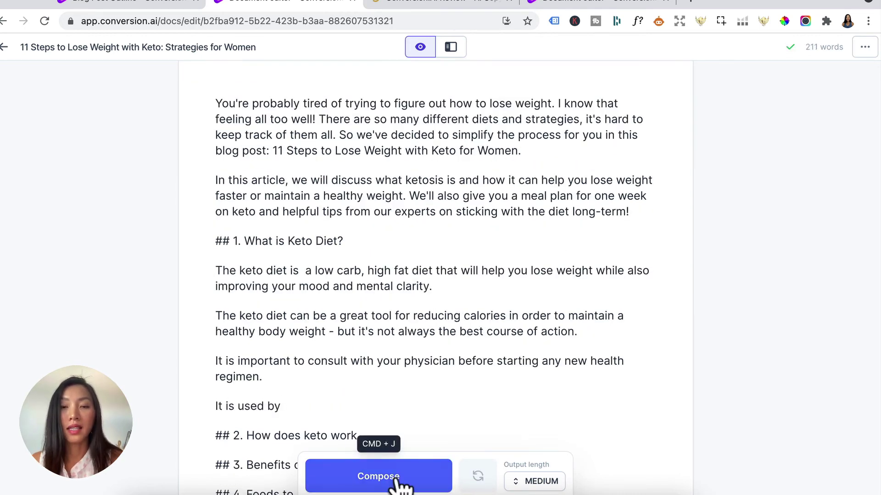
{"action": "left_click", "coordinate": [397, 479]}
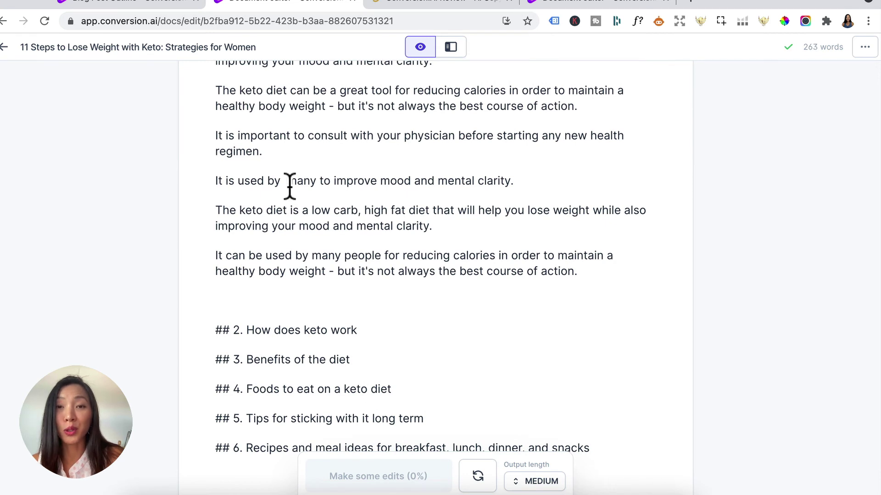
- Undo the last composed continuation and delete the line starting "It is used by many" from the end of section 1
{"action": "key", "text": "ctrl+z"}
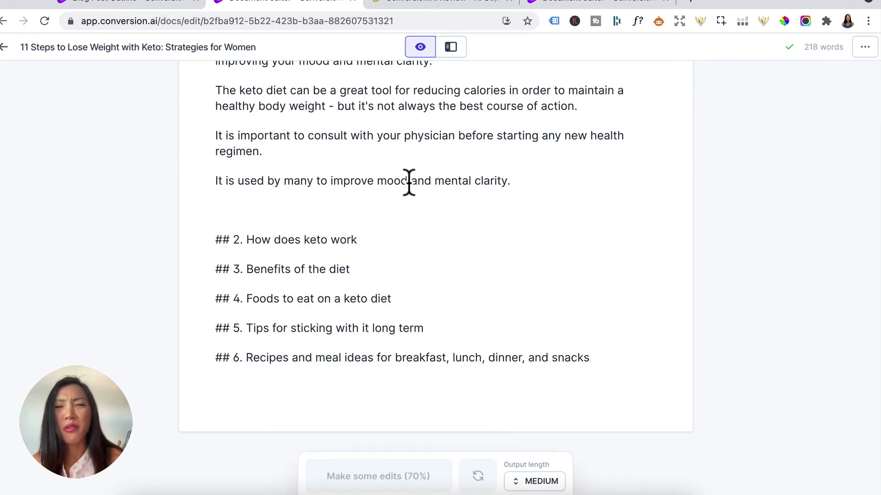
{"action": "triple_click", "coordinate": [409, 182]}
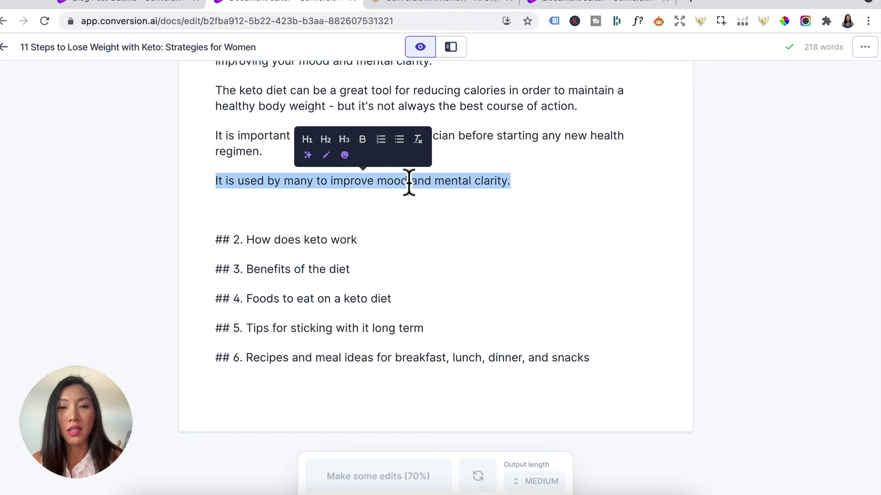
{"action": "key", "text": "BackSpace"}
{"action": "key", "text": "BackSpace"}
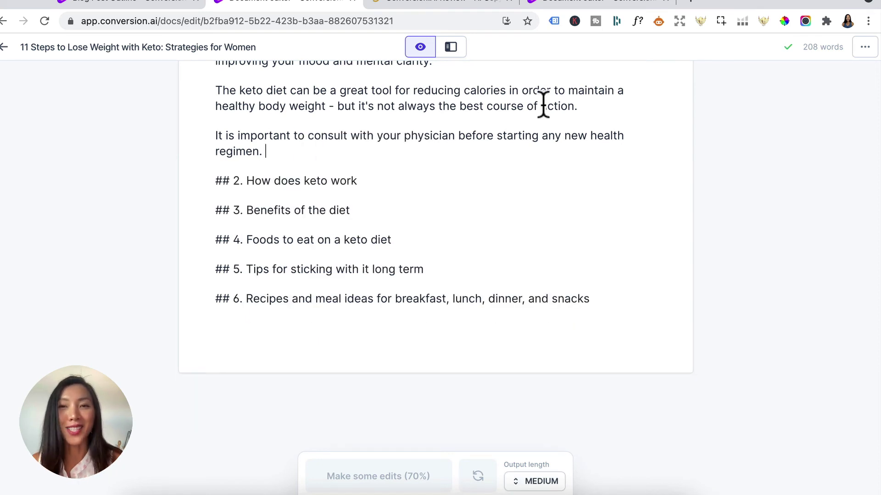
- Copy the starred "I am a mom" text from the Blog Post Intro Paragraph template into the end of section 1, then return to document-only view
{"action": "left_click", "coordinate": [459, 51]}
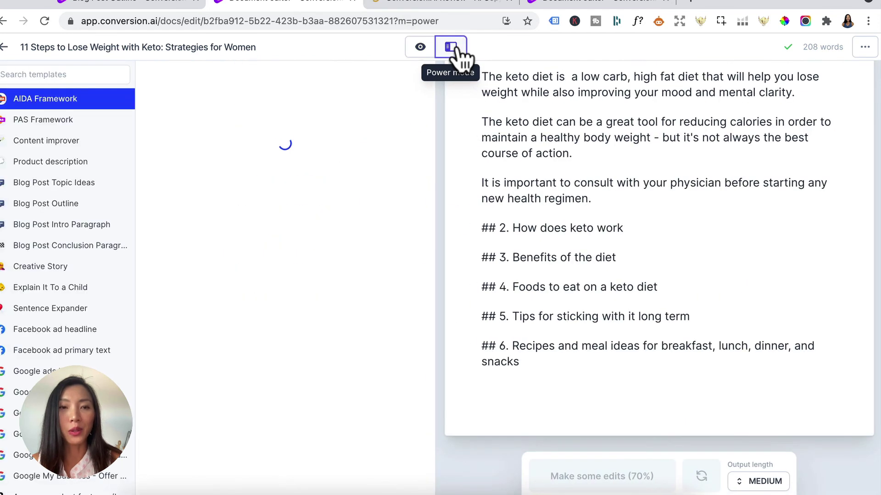
{"action": "left_click", "coordinate": [64, 227]}
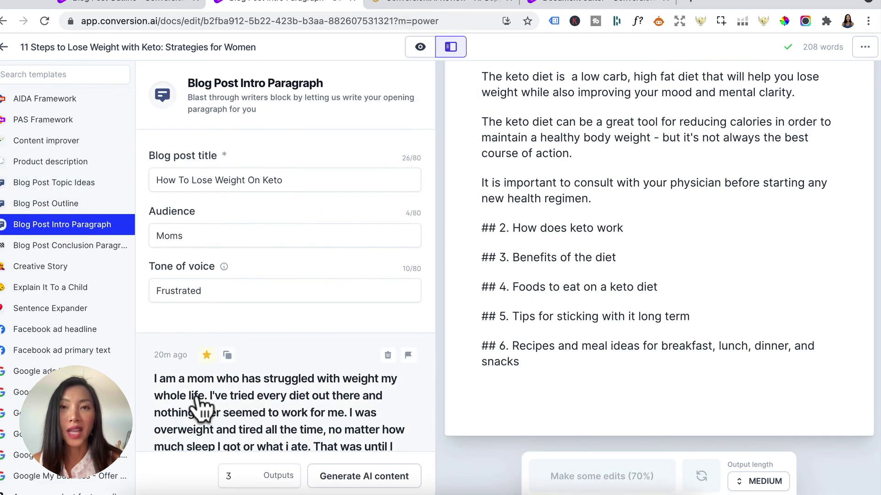
{"action": "scroll", "coordinate": [200, 406], "scroll_direction": "down", "scroll_amount": 2}
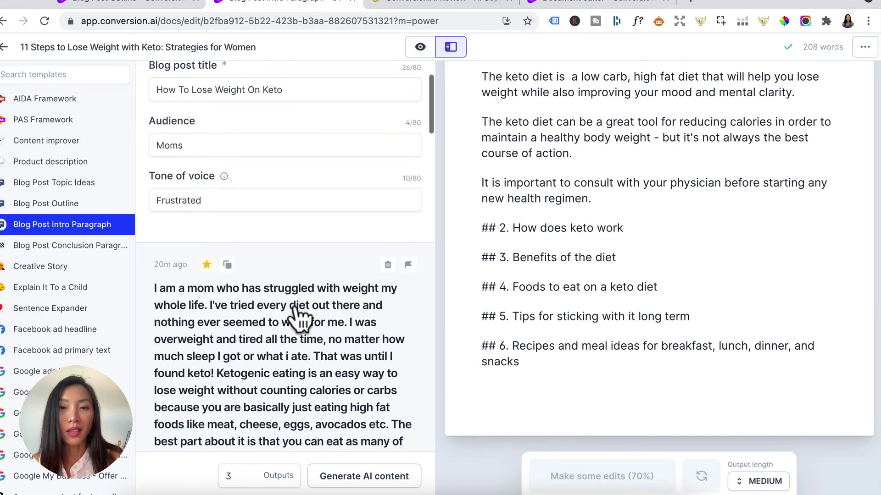
{"action": "left_click", "coordinate": [227, 266]}
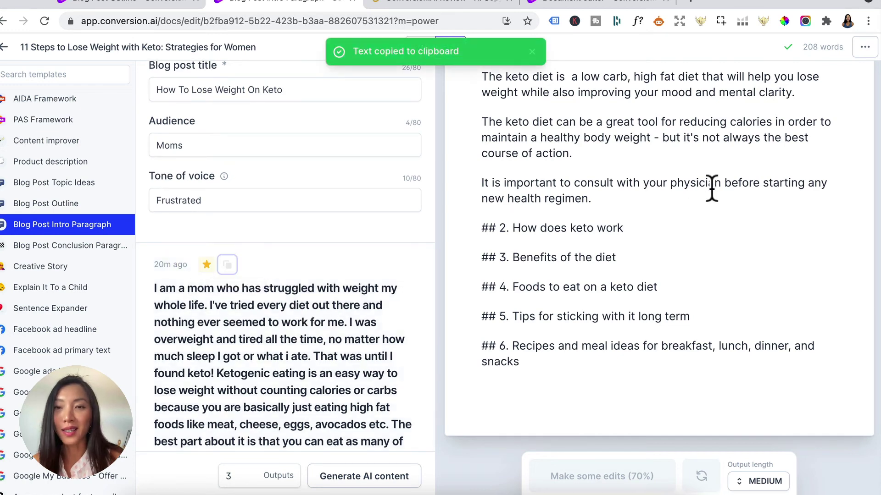
{"action": "key", "text": "ctrl+v"}
{"action": "left_click", "coordinate": [420, 46]}
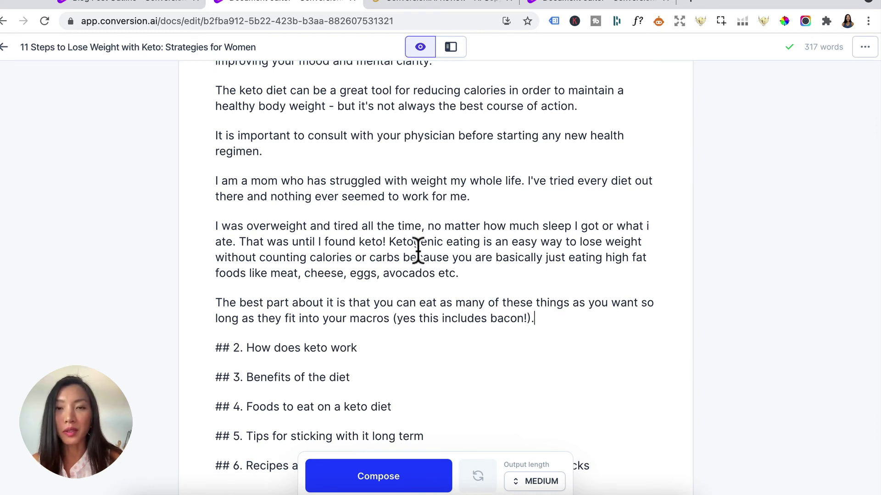
- Trim the pasted mom story to its first paragraph, deleting the "I was overweight" and "The best part about it" paragraphs
{"action": "left_click_drag", "start_coordinate": [455, 273], "coordinate": [232, 210]}
{"action": "key", "text": "BackSpace"}
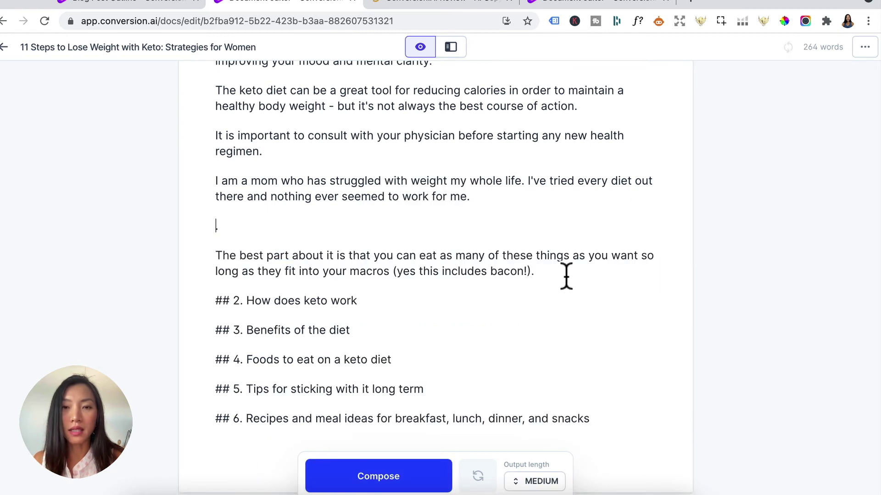
{"action": "triple_click", "coordinate": [566, 277]}
{"action": "key", "text": "BackSpace"}
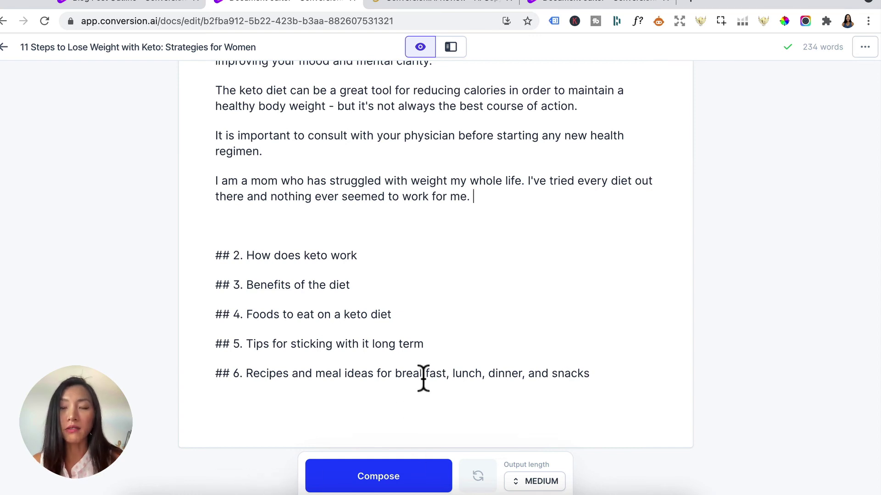
- Compose a continuation of the mom story and delete its unfinished last paragraph starting "In this blog post we will discuss"
{"action": "left_click", "coordinate": [378, 473]}
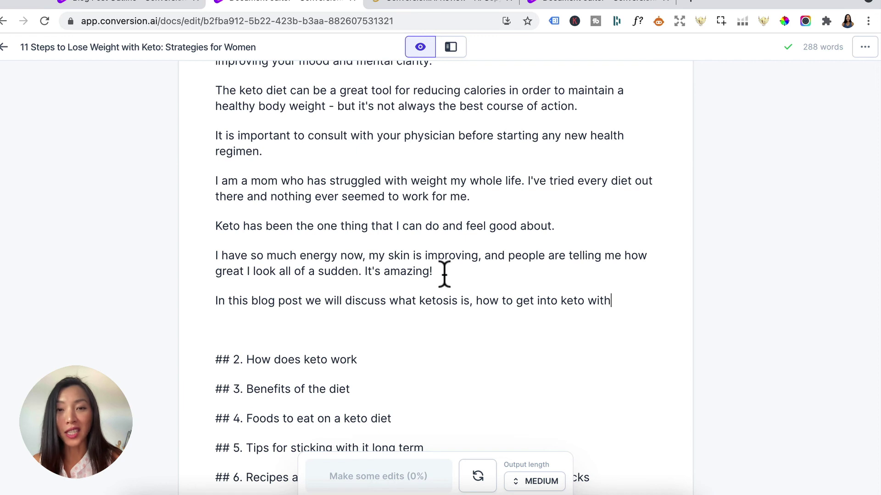
{"action": "triple_click", "coordinate": [382, 301]}
{"action": "key", "text": "BackSpace"}
{"action": "key", "text": "BackSpace"}
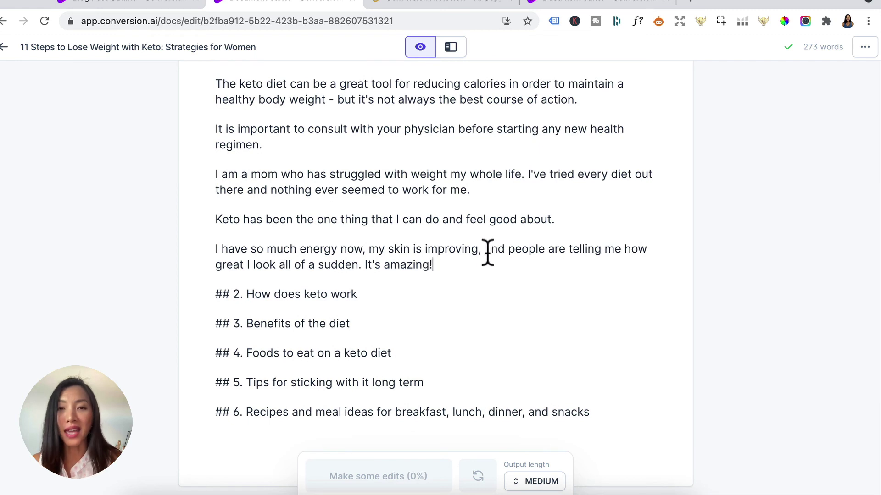
- Add the line "How does keto work" under heading 2 and compose AI text from it
{"action": "scroll", "coordinate": [486, 253], "scroll_direction": "down", "scroll_amount": 1}
{"action": "left_click", "coordinate": [407, 274]}
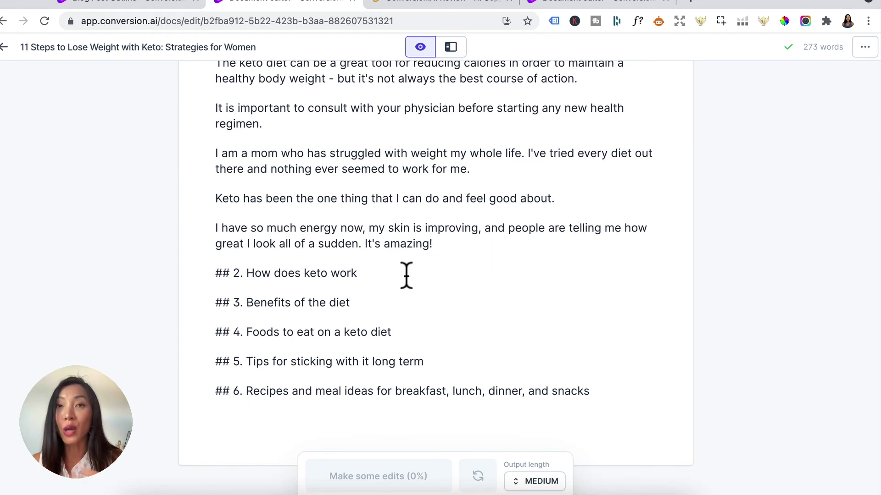
{"action": "key", "text": "Return"}
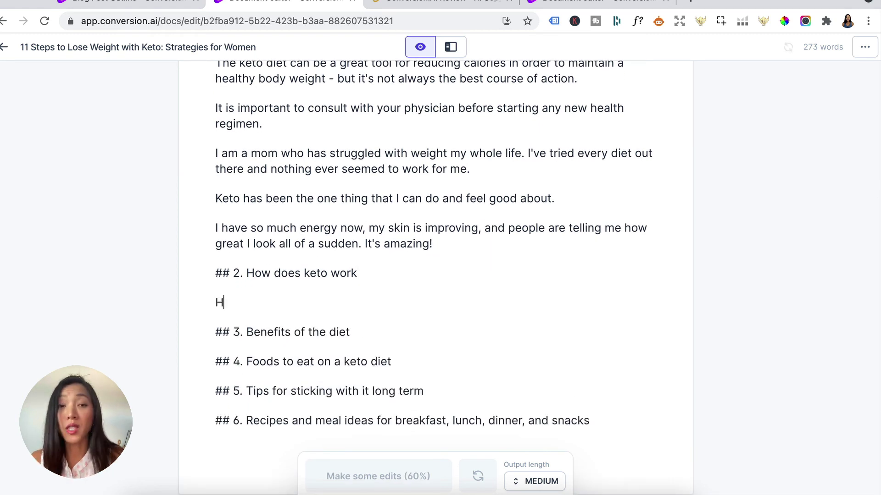
{"action": "type", "text": "How does "}
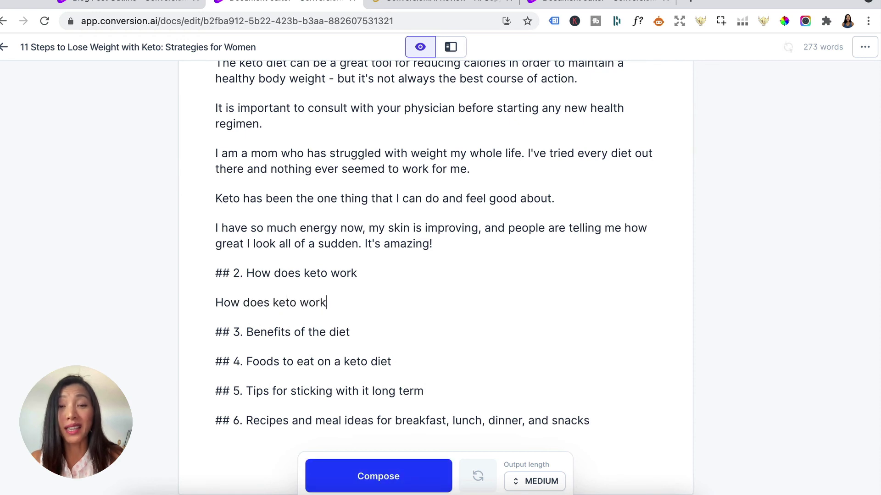
{"action": "type", "text": "keto work"}
{"action": "left_click", "coordinate": [411, 478]}
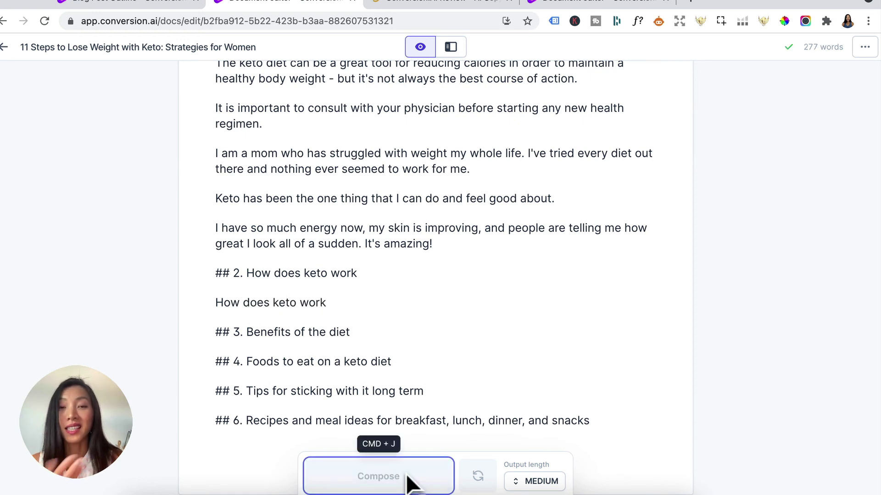
{"action": "scroll", "coordinate": [413, 393], "scroll_direction": "down", "scroll_amount": 2}
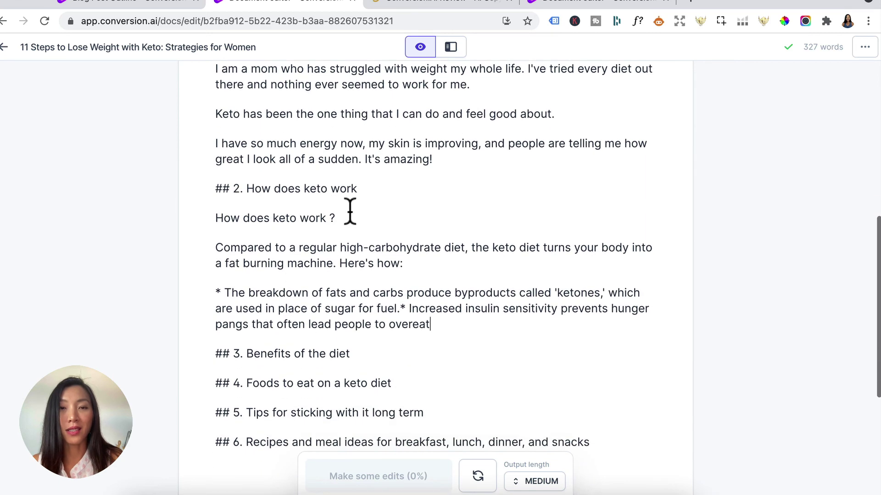
- Clean up section 2: delete the repeated question and "Here's how:", and put the second starred point on its own line
{"action": "left_click_drag", "start_coordinate": [339, 218], "coordinate": [212, 219]}
{"action": "key", "text": "BackSpace"}
{"action": "key", "text": "BackSpace"}
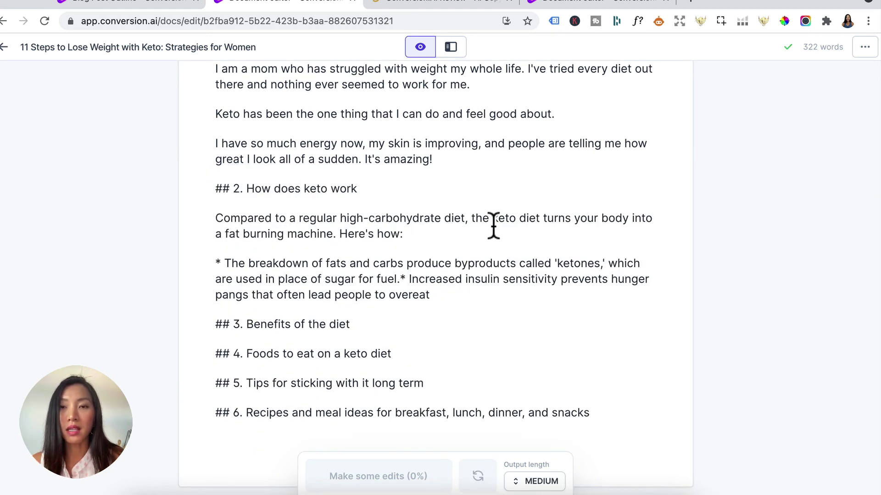
{"action": "left_click", "coordinate": [335, 228]}
{"action": "key", "text": "Return"}
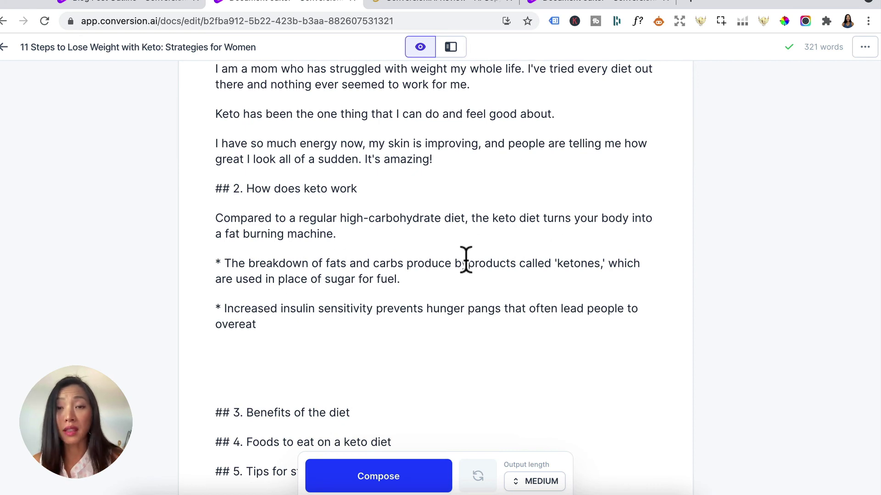
- Add a paragraph starting "Ketones are" below the starred points in section 2 and compose its continuation
{"action": "type", "text": "Ketones are"}
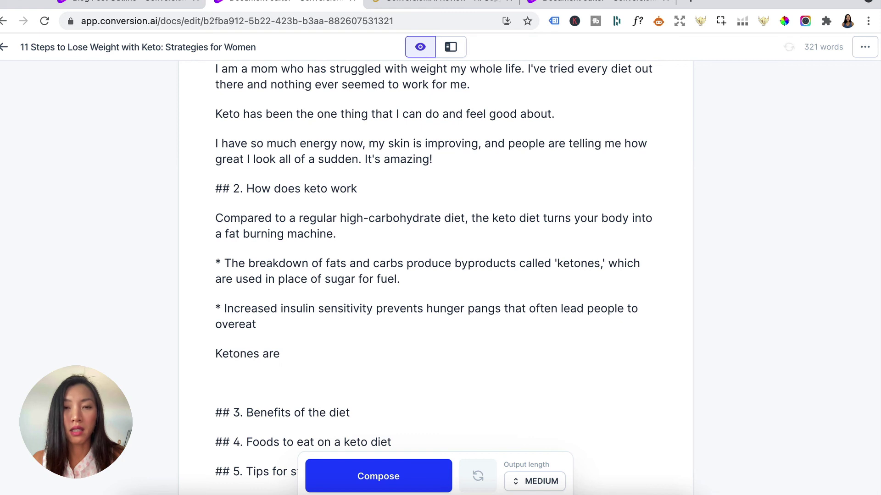
{"action": "left_click", "coordinate": [385, 477]}
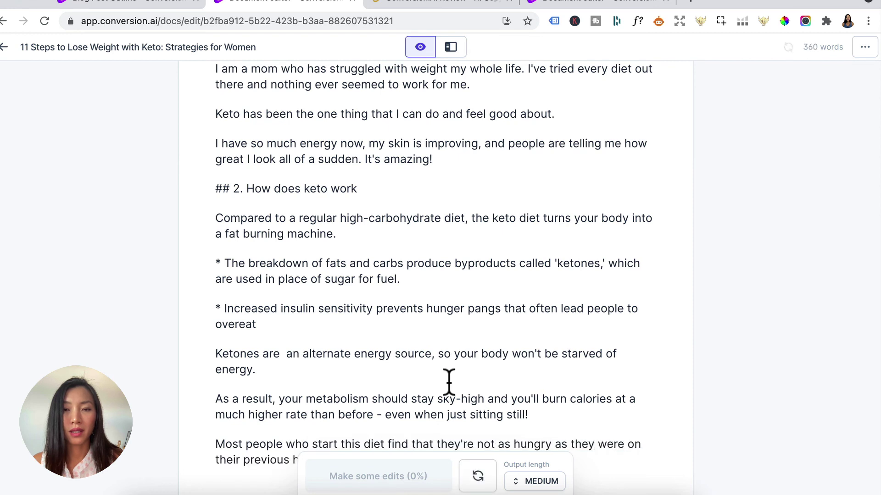
{"action": "scroll", "coordinate": [449, 382], "scroll_direction": "down", "scroll_amount": 3}
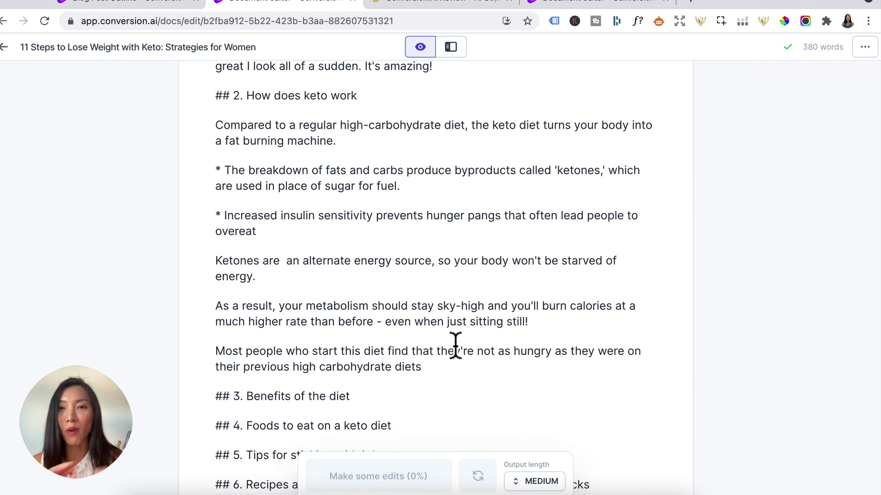
- Lead into section 3 with "The benefits of keto diet are:" and compose AI text for it
{"action": "scroll", "coordinate": [456, 345], "scroll_direction": "down", "scroll_amount": 2}
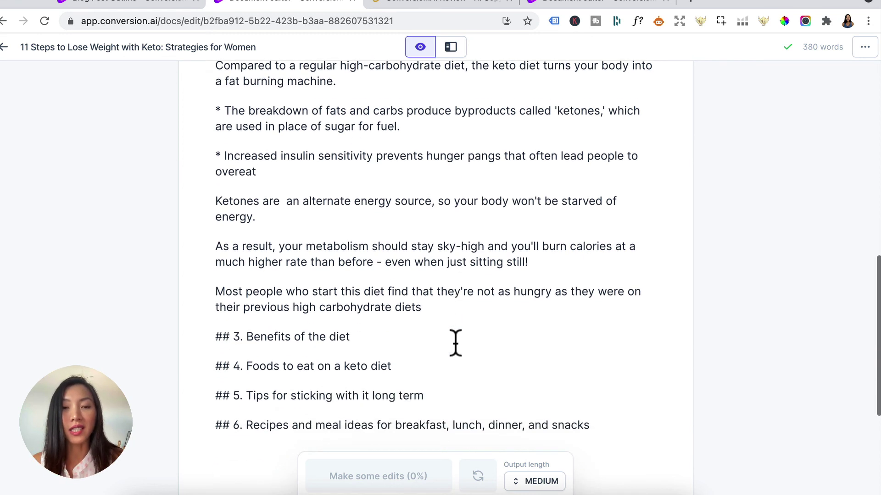
{"action": "left_click", "coordinate": [454, 342]}
{"action": "key", "text": "Return"}
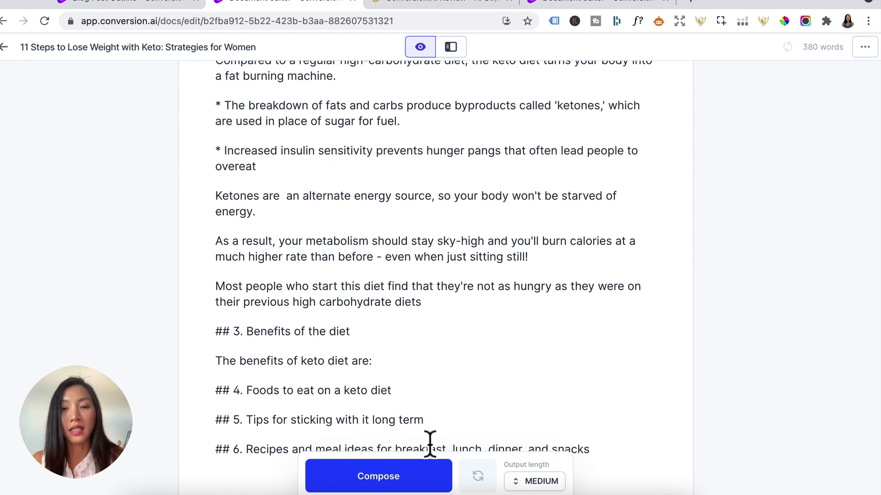
{"action": "left_click", "coordinate": [383, 485]}
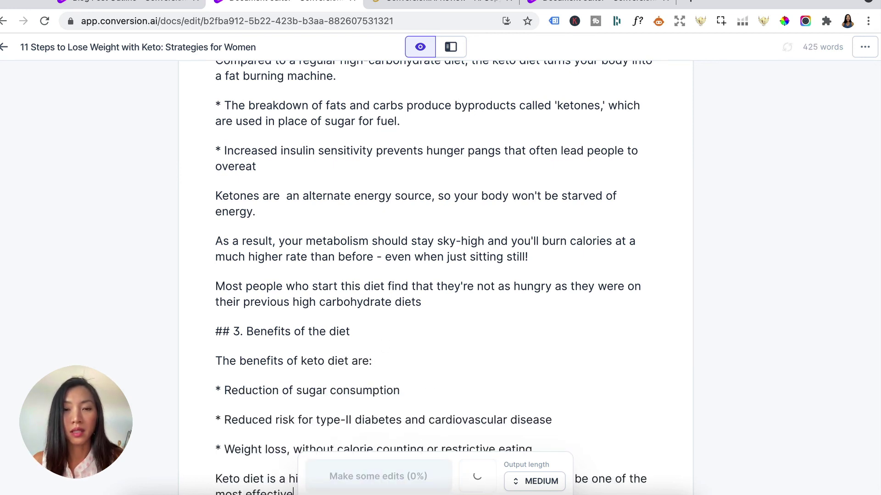
{"action": "scroll", "coordinate": [479, 393], "scroll_direction": "down", "scroll_amount": 3}
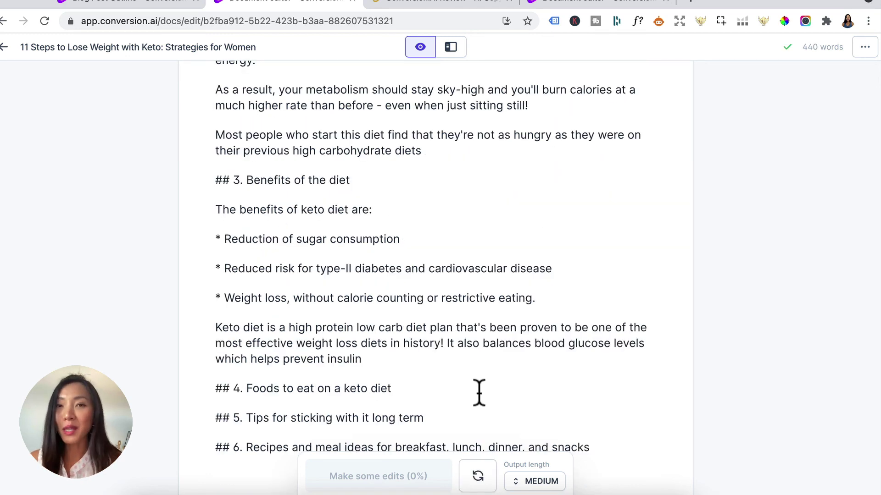
- Look through the Content improver, Creative Story and Blog Post Intro Paragraph templates beside the document, then return to document-only view
{"action": "left_click", "coordinate": [452, 48]}
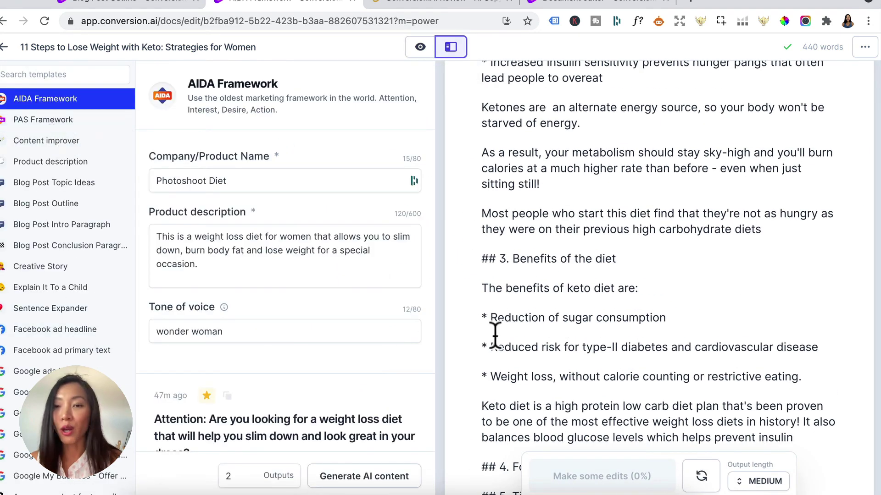
{"action": "scroll", "coordinate": [699, 406], "scroll_direction": "down", "scroll_amount": 3}
{"action": "triple_click", "coordinate": [665, 321]}
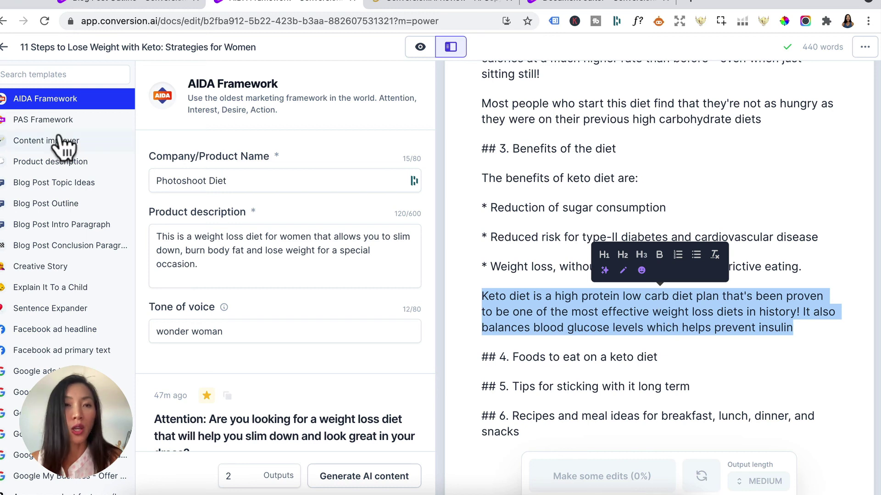
{"action": "left_click", "coordinate": [38, 142]}
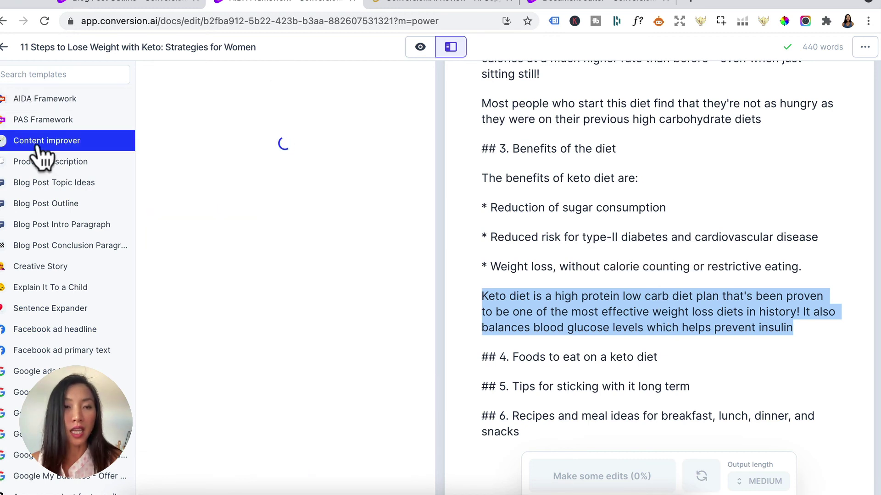
{"action": "left_click", "coordinate": [40, 270]}
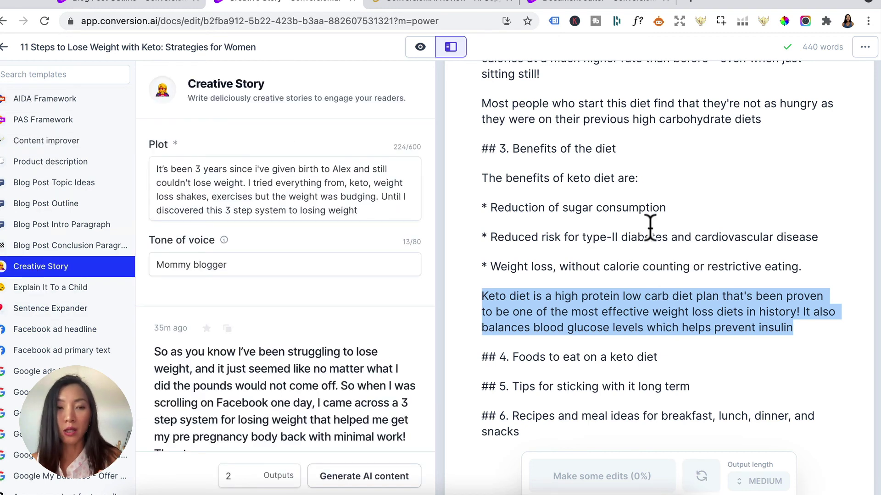
{"action": "left_click", "coordinate": [97, 226]}
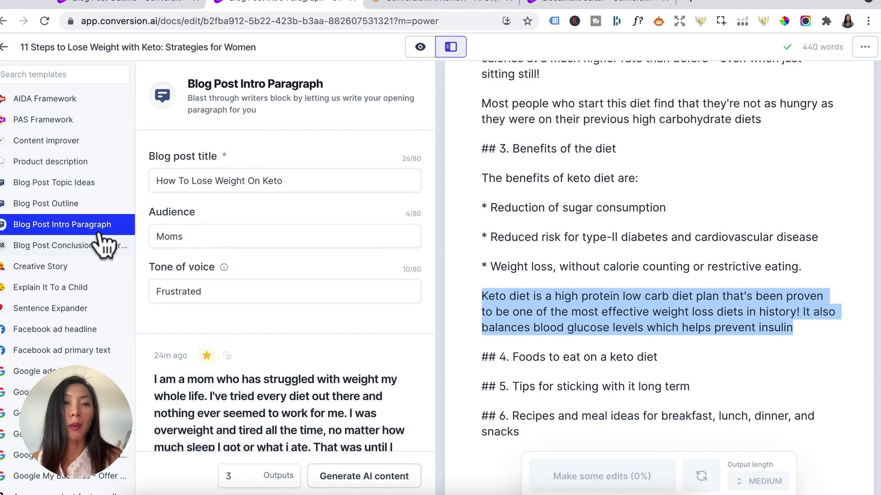
{"action": "scroll", "coordinate": [375, 413], "scroll_direction": "down", "scroll_amount": 5}
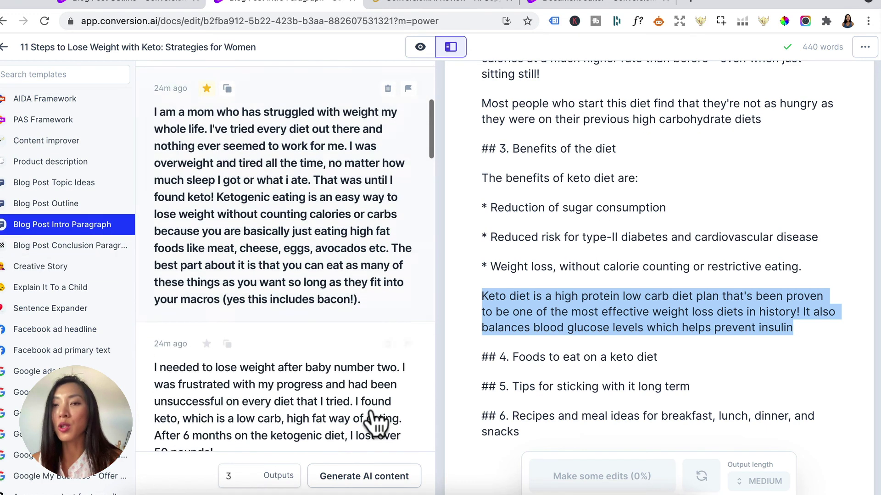
{"action": "left_click", "coordinate": [801, 362]}
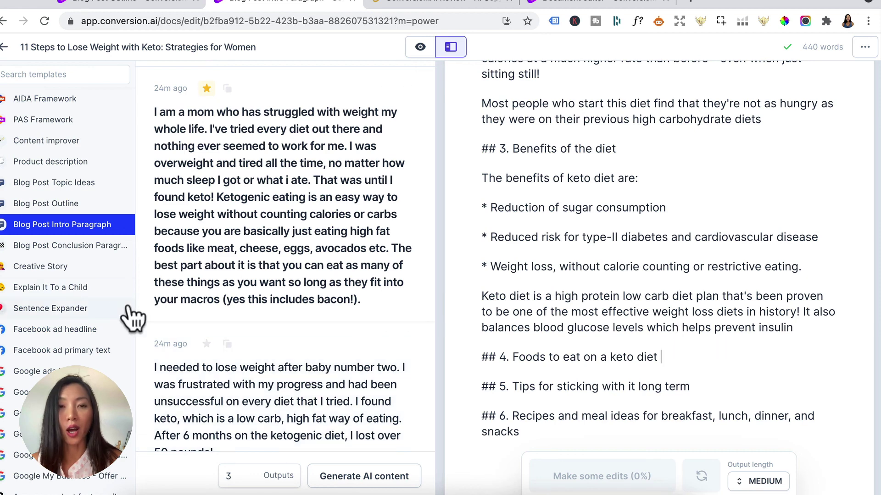
{"action": "left_click", "coordinate": [420, 48]}
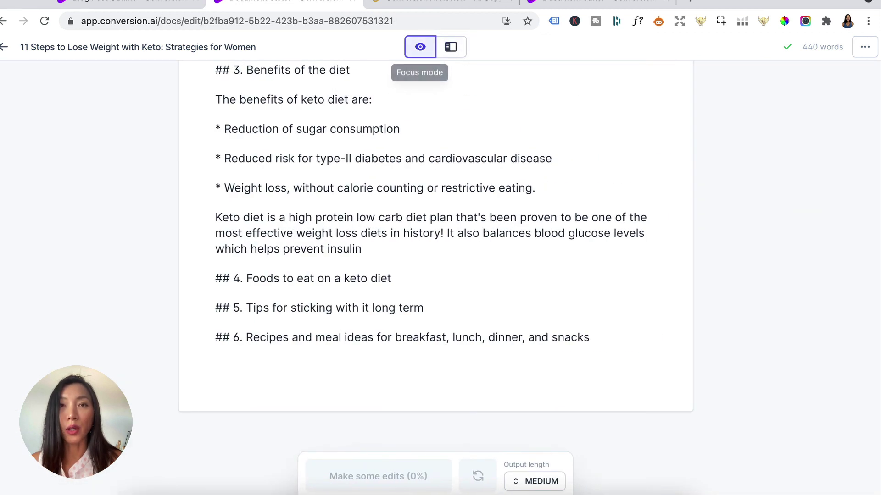
- Format the line "## 1. What is Keto Diet?" as an H2 heading
{"action": "scroll", "coordinate": [471, 146], "scroll_direction": "up", "scroll_amount": 14}
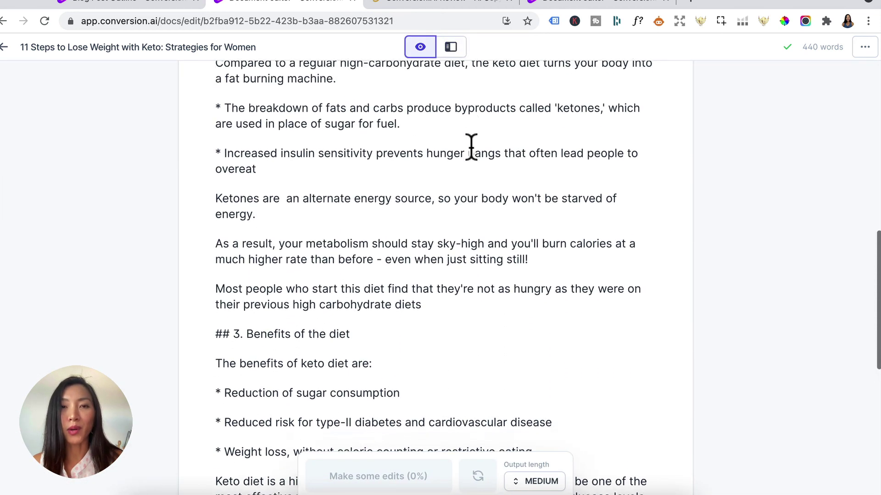
{"action": "scroll", "coordinate": [471, 147], "scroll_direction": "up", "scroll_amount": 2}
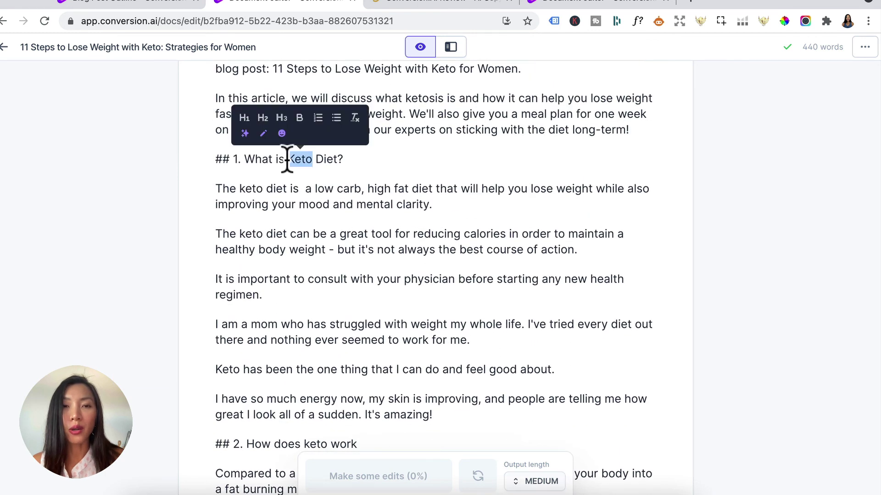
{"action": "triple_click", "coordinate": [287, 161]}
{"action": "left_click", "coordinate": [244, 120]}
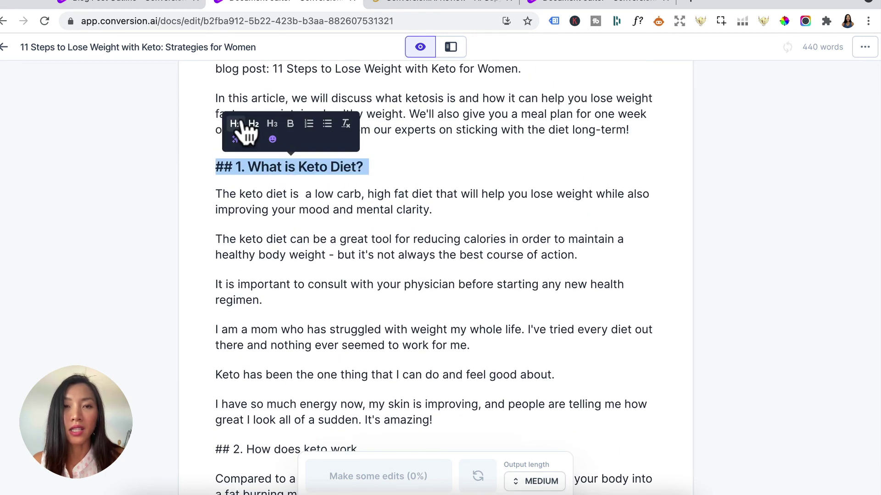
- Turn the line "## 2. How does keto work" into an H2 heading through its "##" marker
{"action": "scroll", "coordinate": [371, 330], "scroll_direction": "down", "scroll_amount": 5}
{"action": "scroll", "coordinate": [367, 333], "scroll_direction": "up", "scroll_amount": 1}
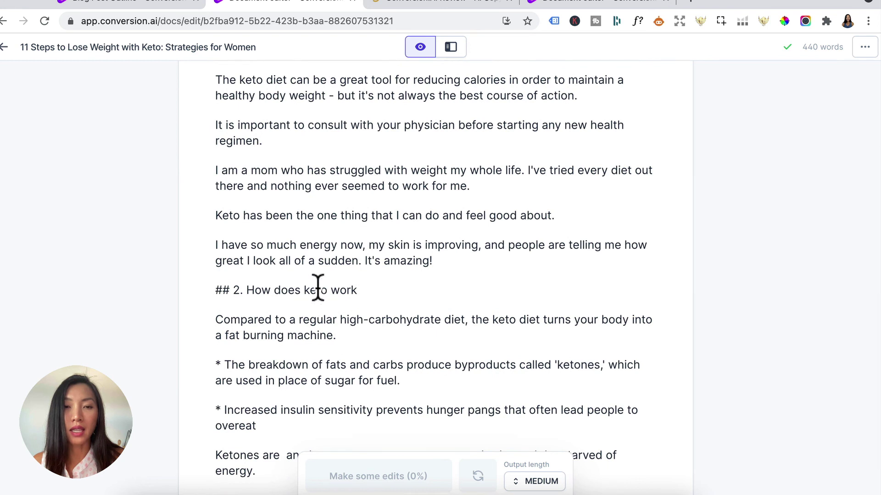
{"action": "left_click", "coordinate": [231, 289]}
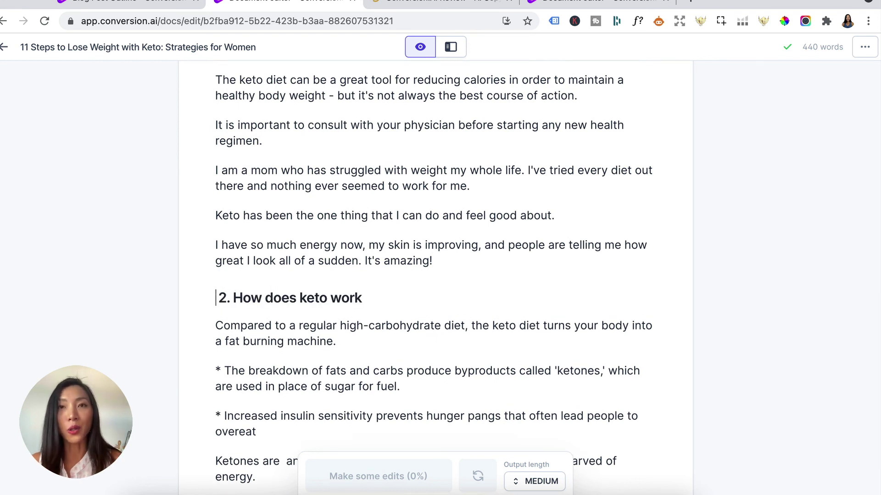